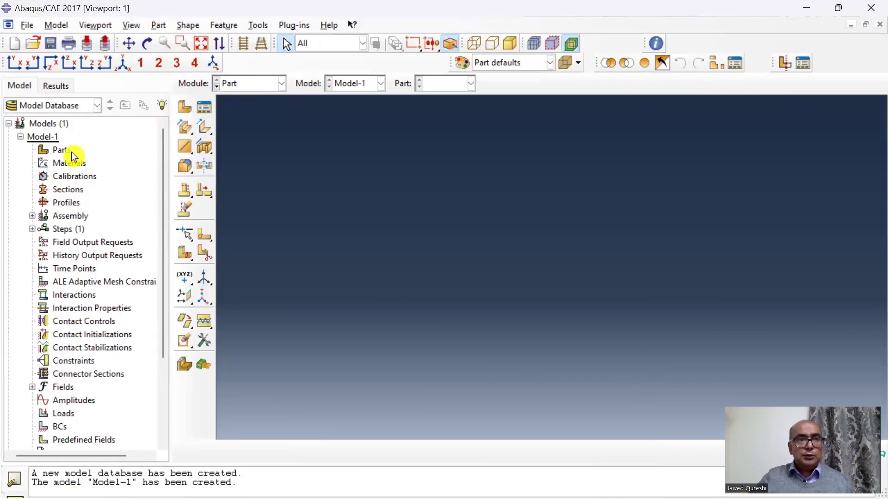
Step: Create a 3D deformable planar wire part named Column with an approximate size of 200
double_click(72, 152)
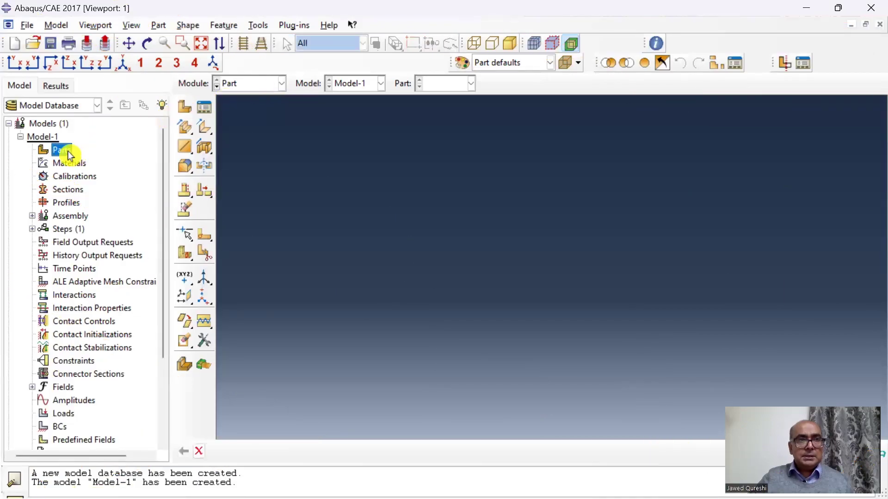
text(Column)
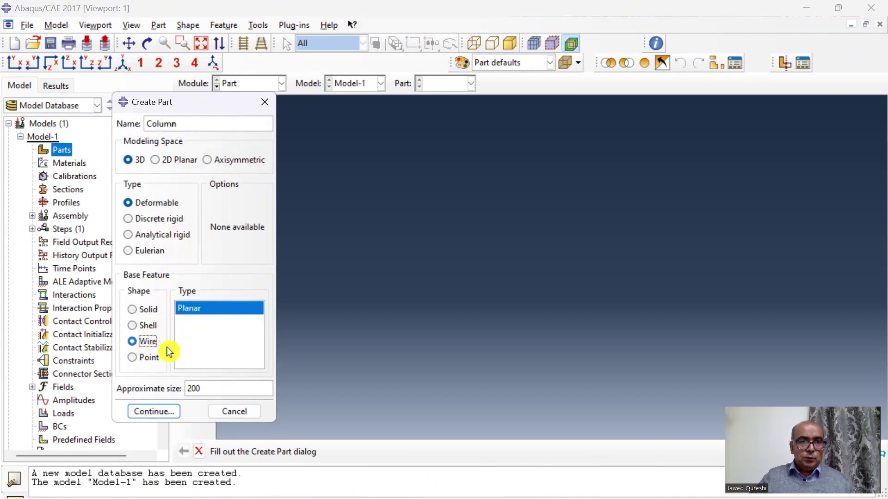
click(162, 411)
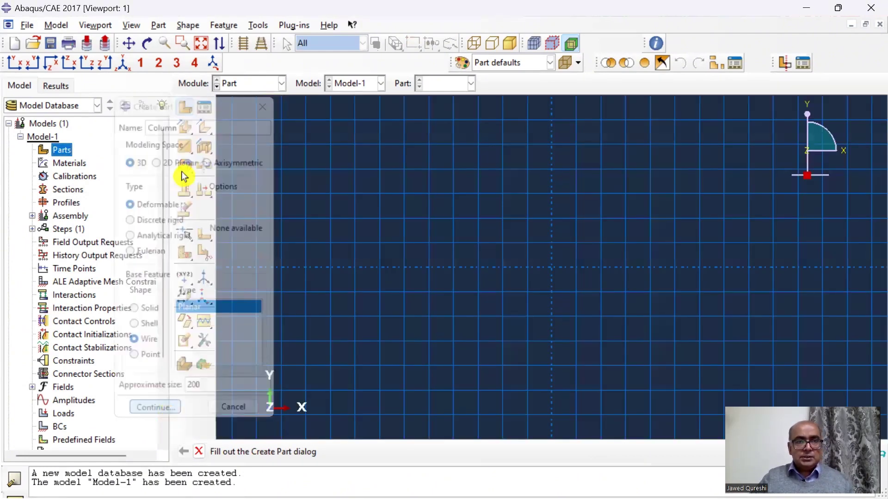
Step: Sketch a vertical line about 35 long at x = -10 for the Column wire and finish the sketch
click(502, 181)
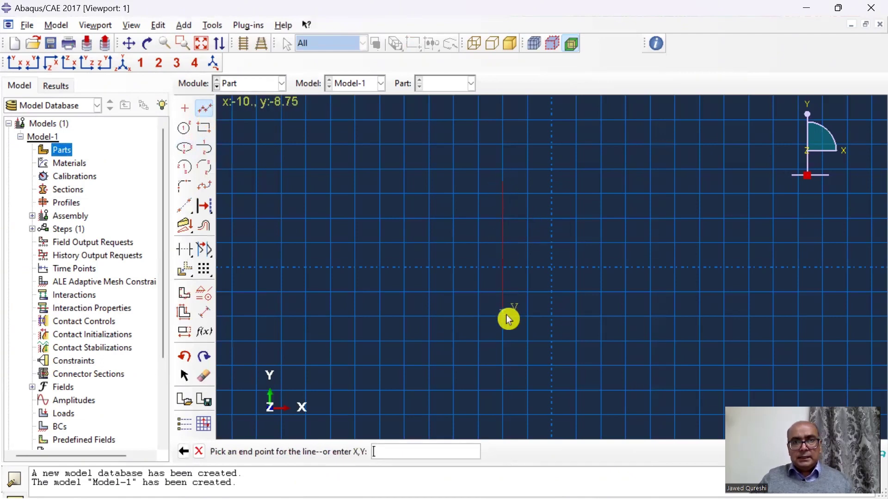
click(503, 354)
right_click(588, 284)
click(624, 348)
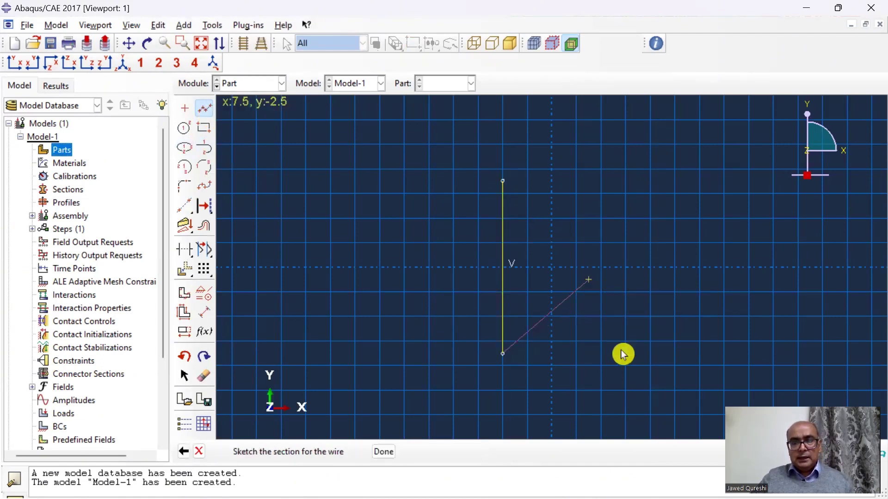
click(345, 452)
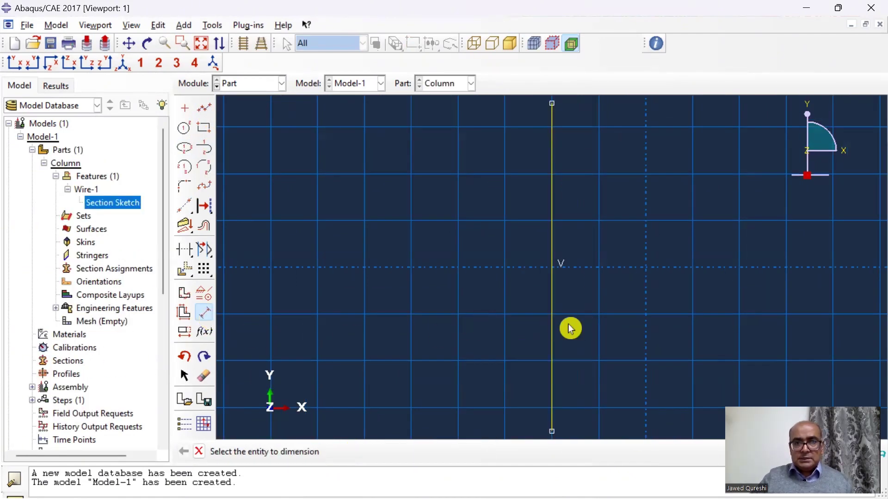
Step: Dimension the vertical line in the Column section sketch to a length of 200 and finish editing the sketch
click(552, 327)
click(507, 329)
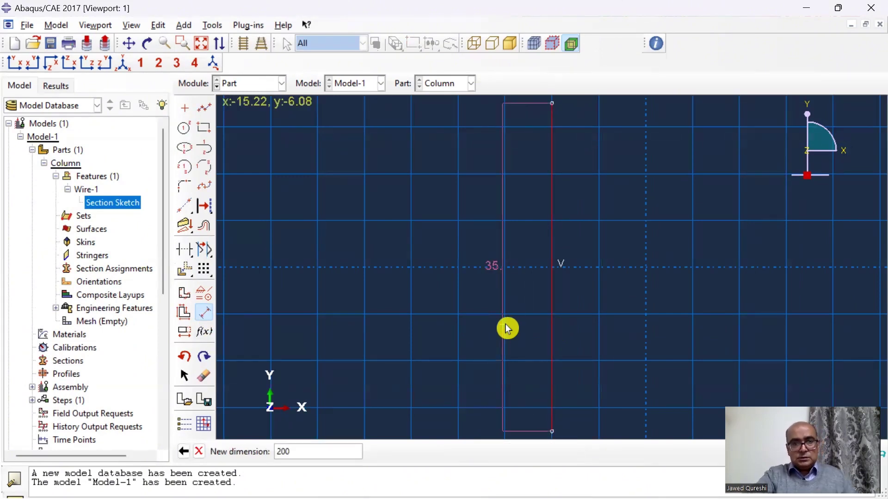
key(Return)
key(Escape)
click(318, 452)
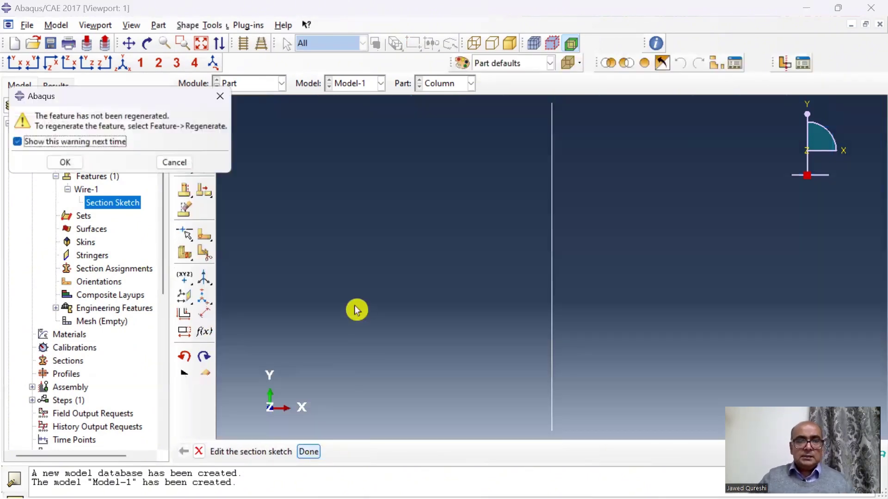
click(64, 164)
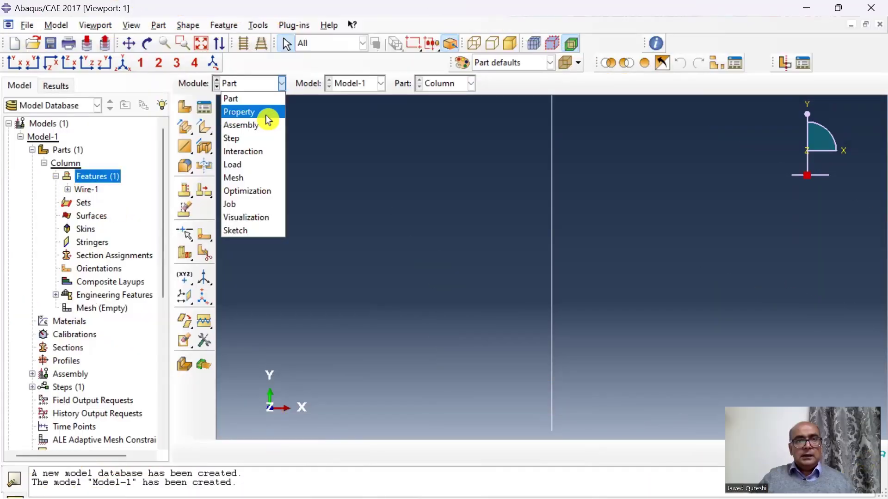
Step: Create an isotropic elastic material named STEEL with a Young's modulus of 200e3 and a Poisson's ratio of 0.3
click(267, 113)
double_click(74, 321)
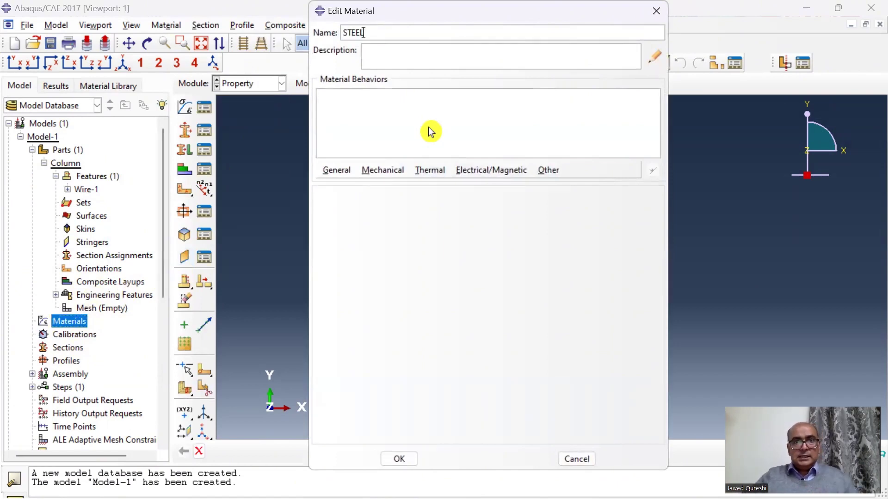
click(383, 170)
mouse_move(418, 186)
click(564, 186)
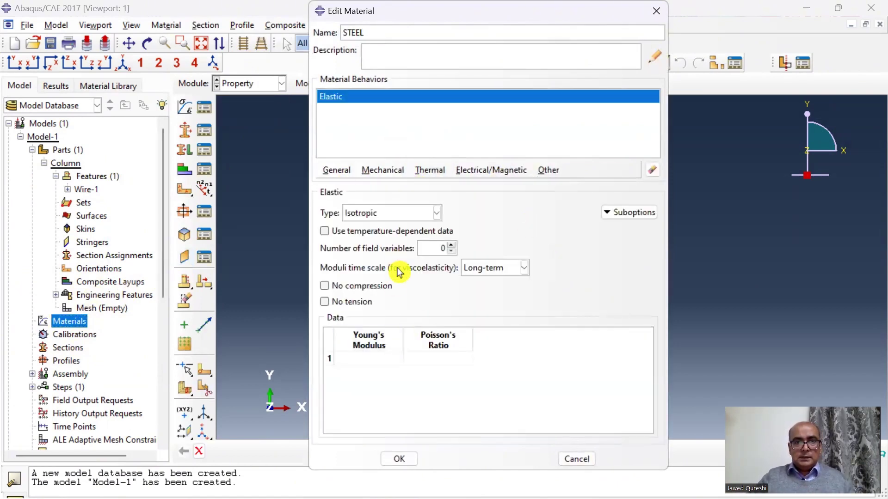
click(373, 357)
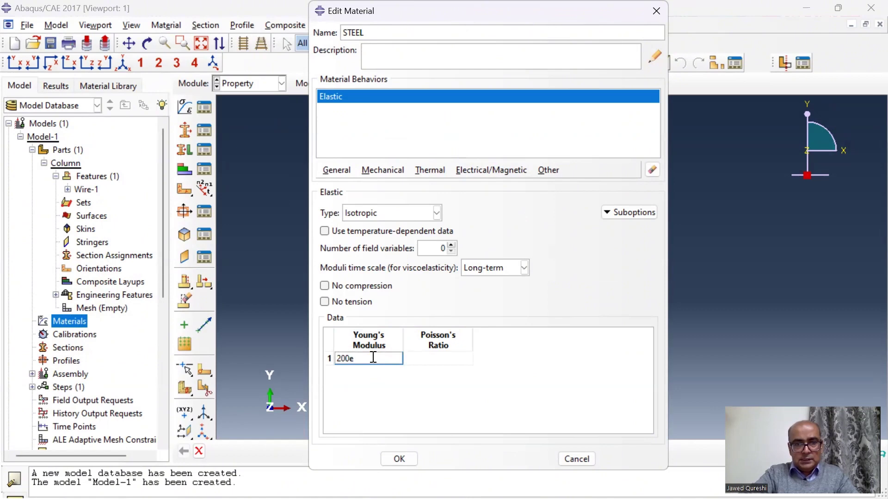
click(451, 367)
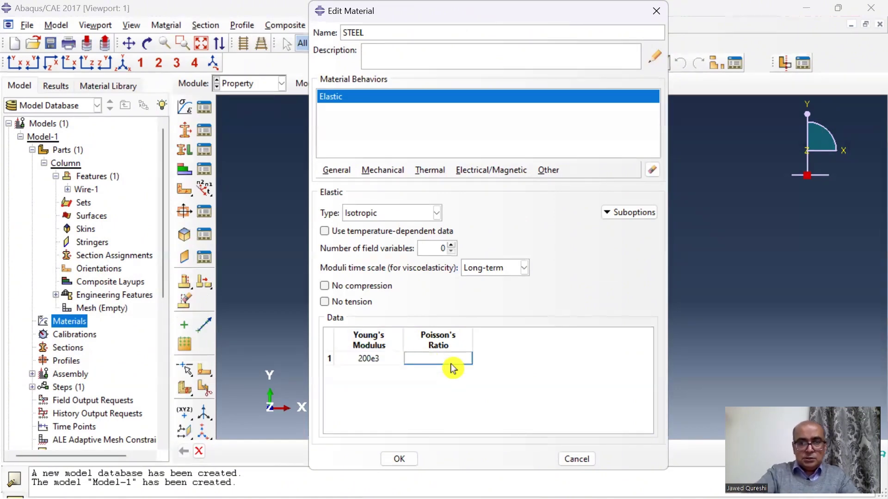
click(398, 459)
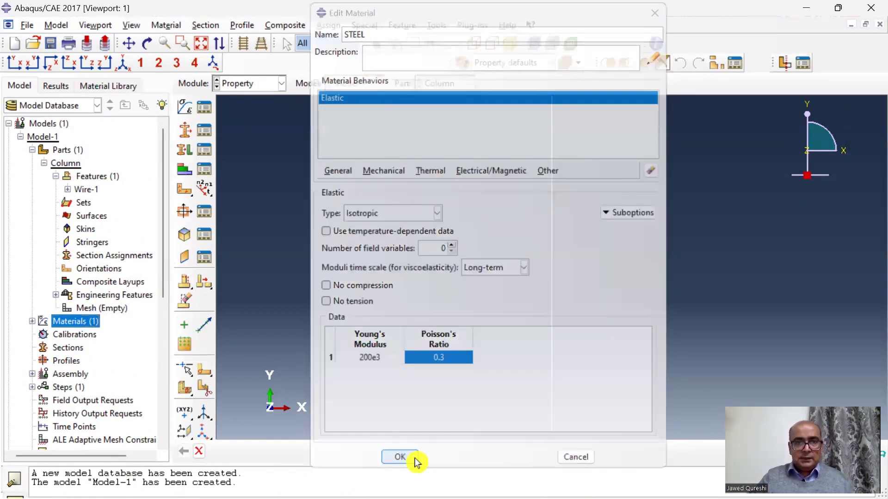
Step: Create a beam section named Colsection using STEEL, with a section Poisson's ratio of 0.3
double_click(74, 348)
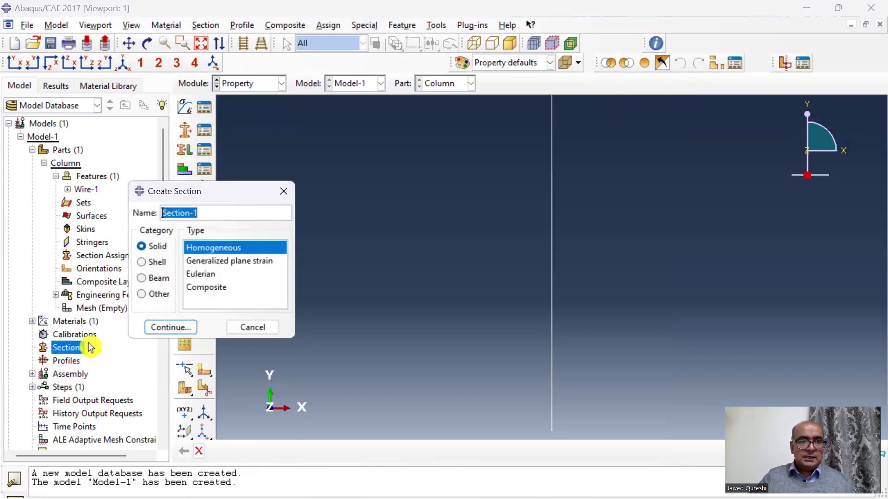
text(Colsec)
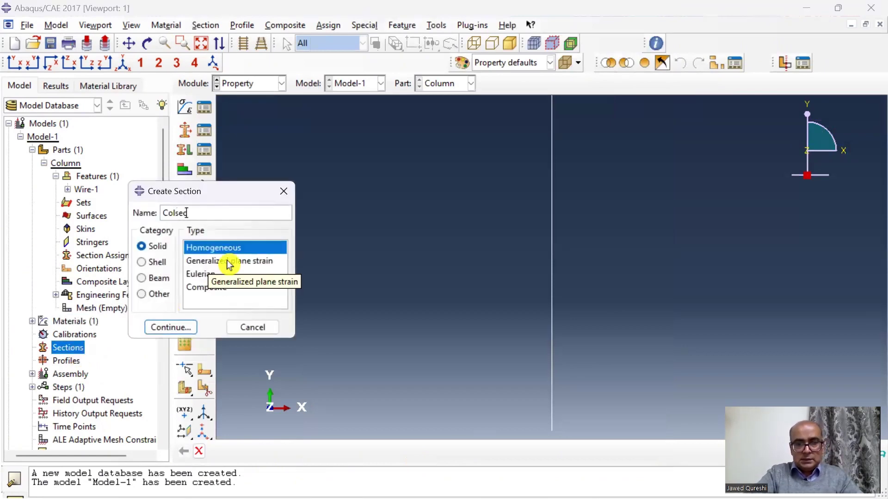
click(155, 278)
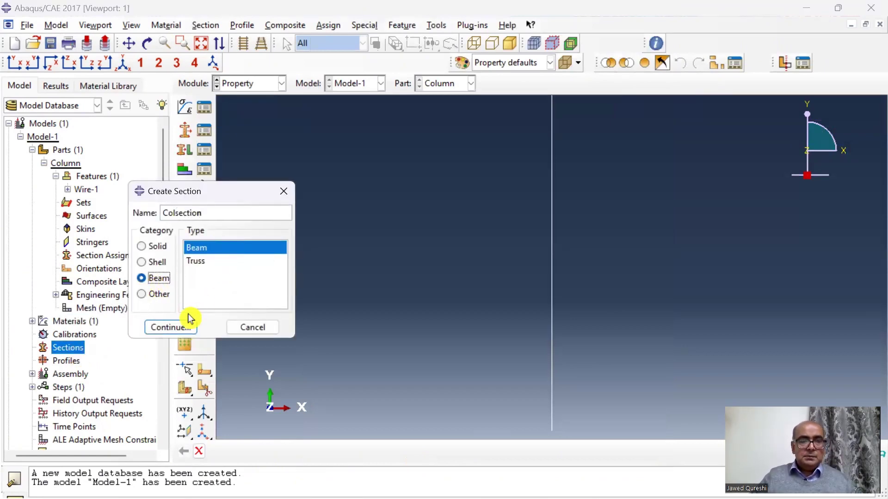
click(171, 327)
key(Tab)
key(Tab)
key(Tab)
key(Tab)
key(Tab)
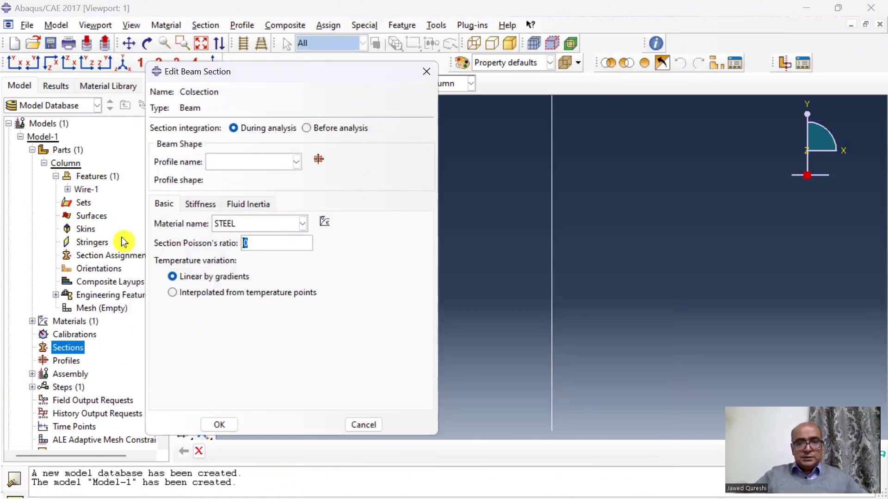
text(3)
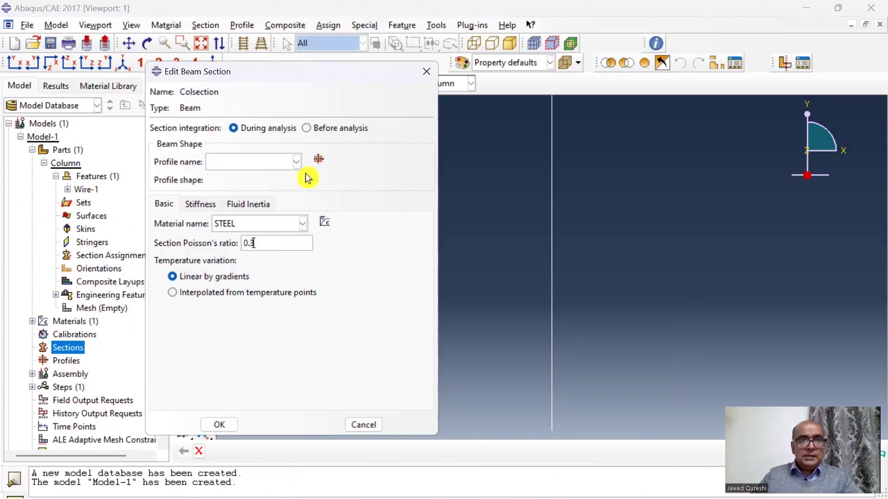
Step: Create a circular profile named Col with a radius of 10 for the beam section and save the section
click(318, 160)
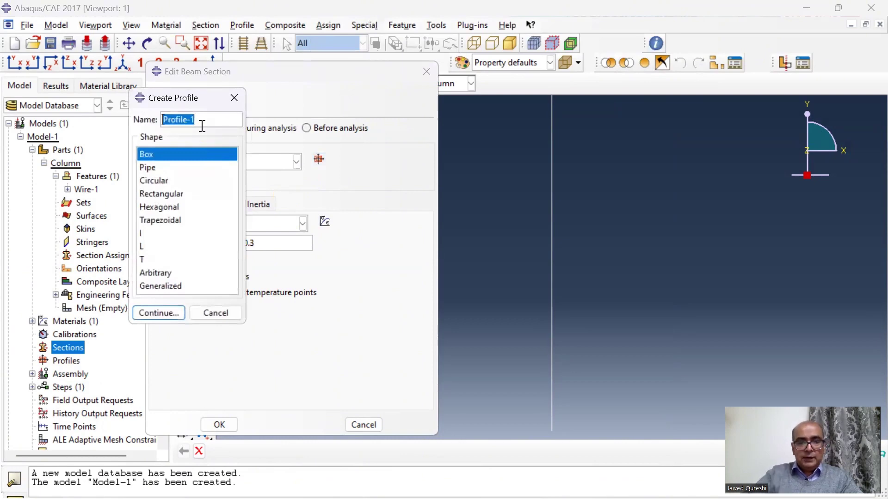
text(Col)
click(170, 181)
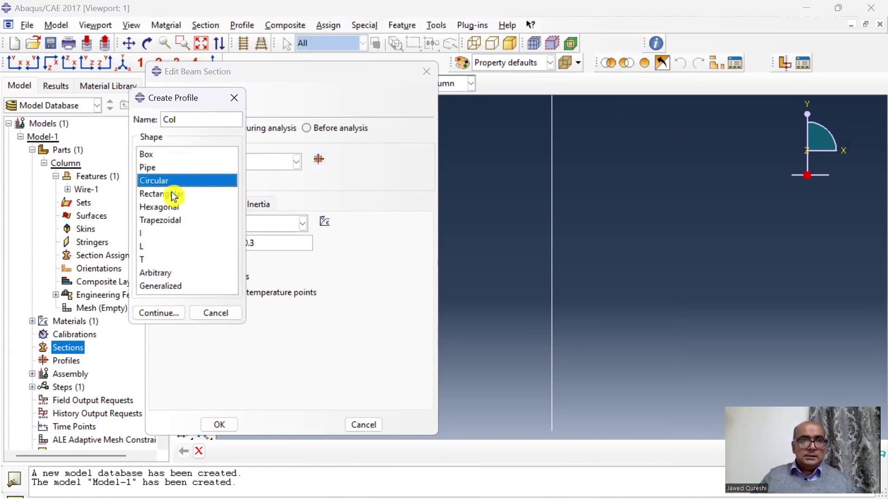
click(164, 317)
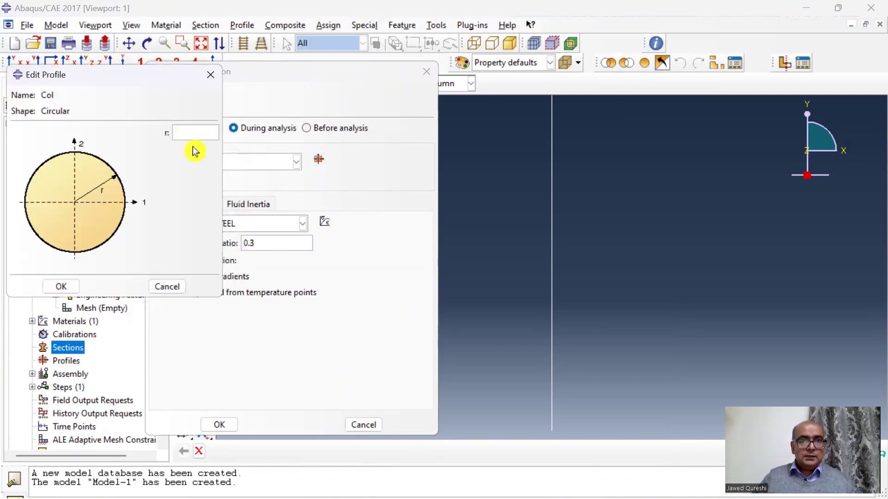
text(10)
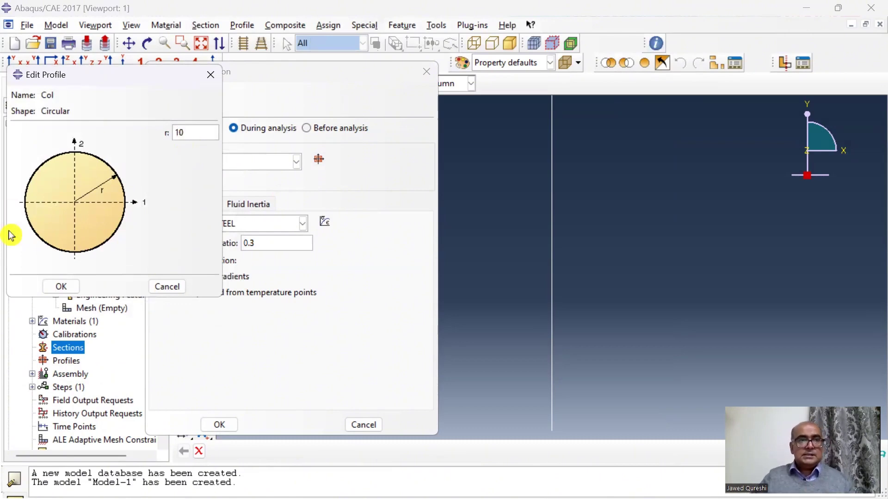
click(61, 286)
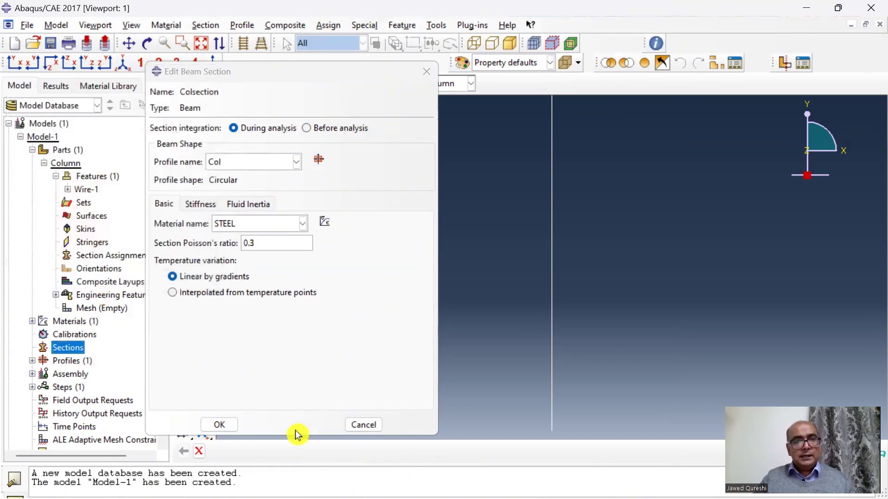
click(220, 425)
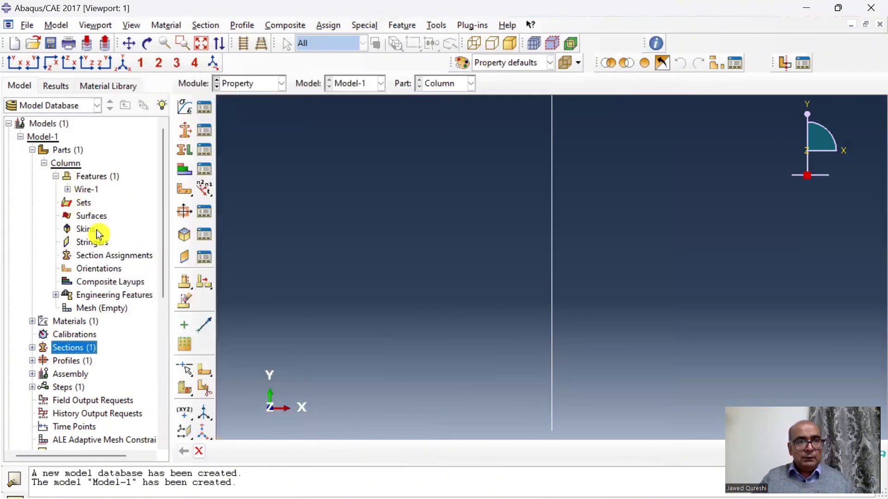
Step: Assign Colsection to the column wire, creating Set-1 for the region
double_click(97, 256)
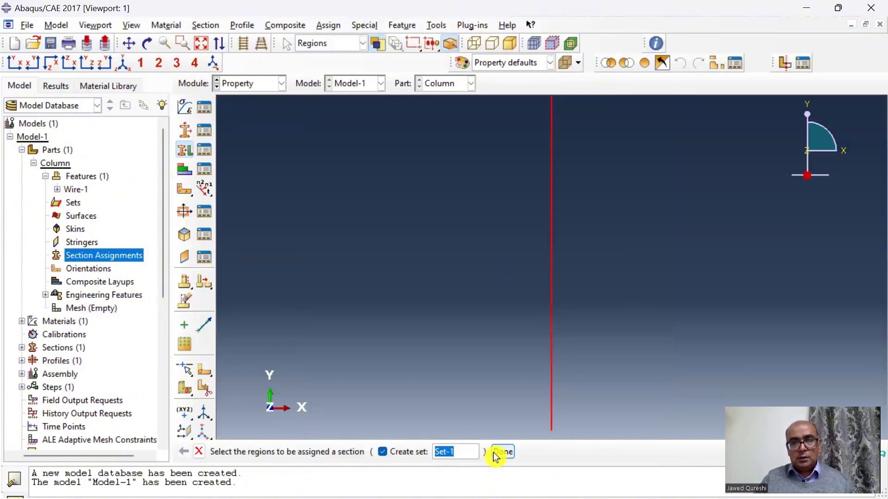
click(503, 453)
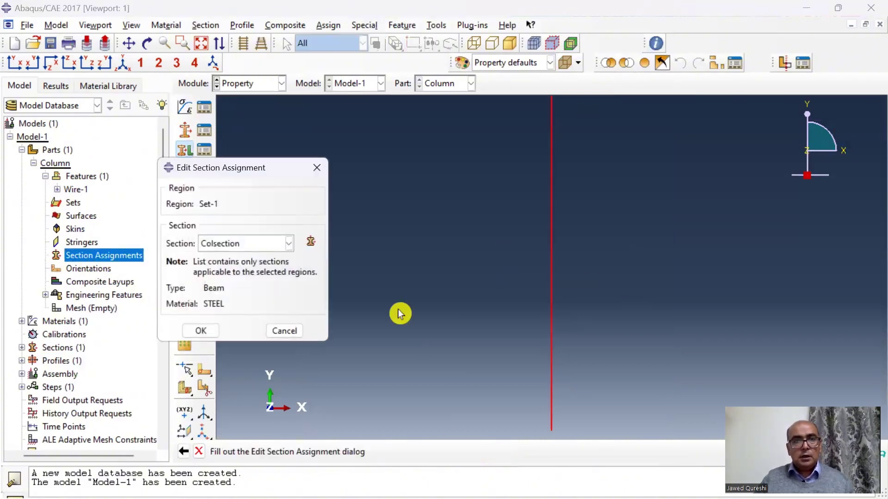
click(221, 327)
Step: Assign a beam section orientation to the column wire with an n1 direction of 0.0,0.0,-1.0
click(329, 26)
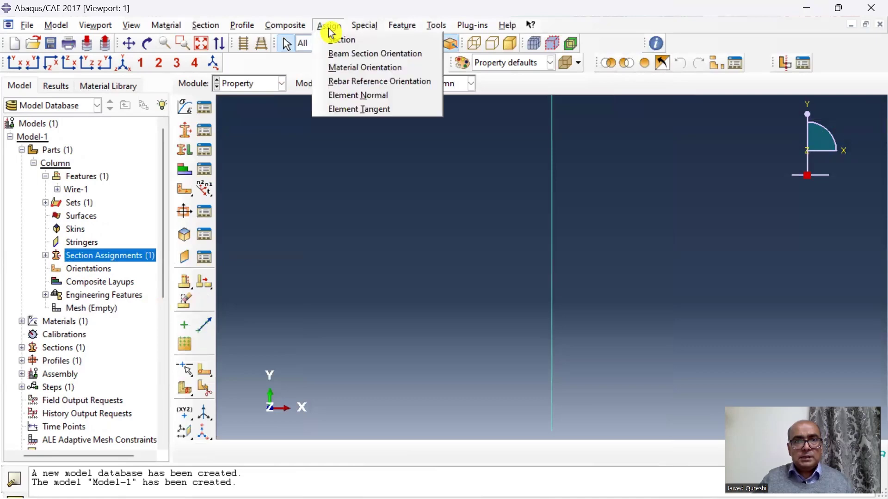
click(341, 53)
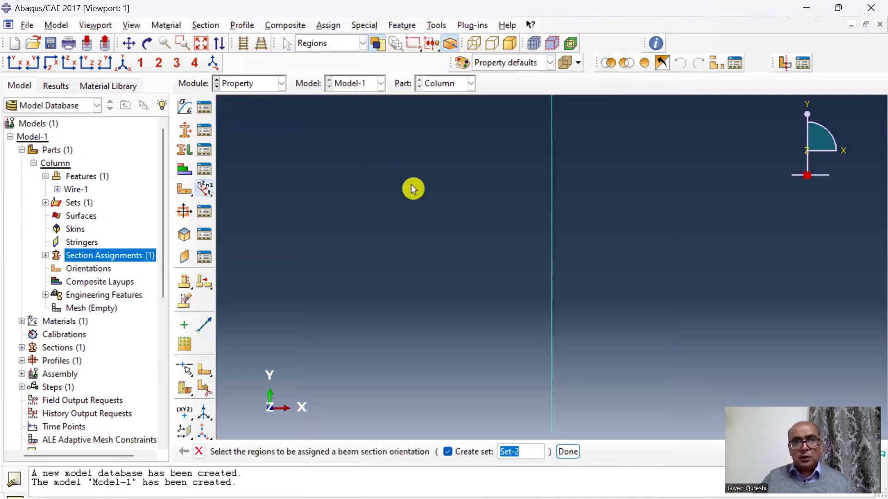
drag(587, 241, 502, 204)
click(568, 452)
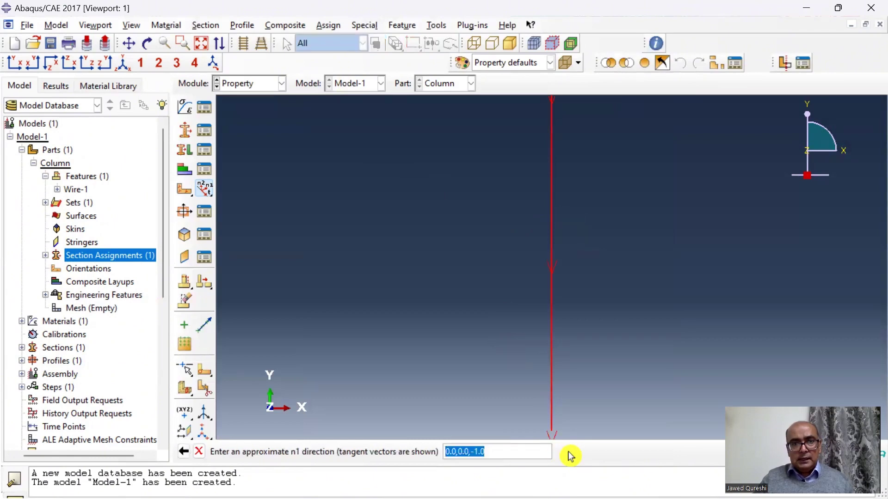
key(Return)
click(315, 454)
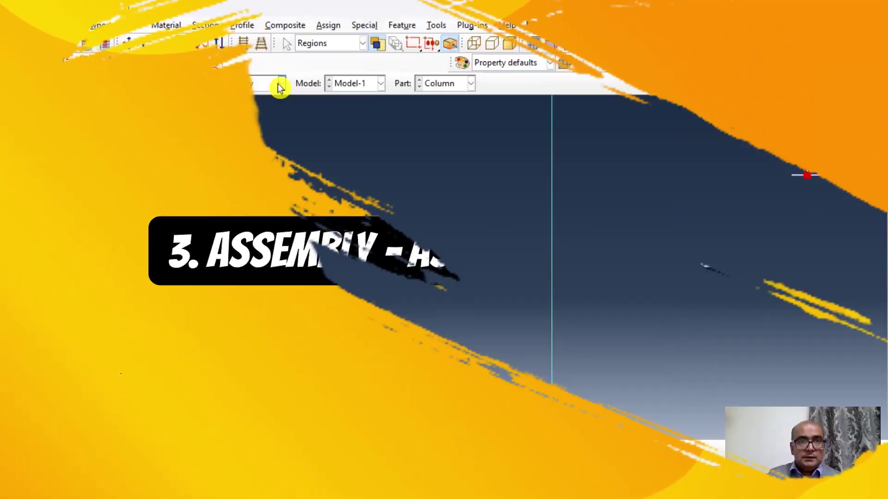
Step: Create a dependent instance of the Column part in the assembly
click(281, 84)
click(275, 133)
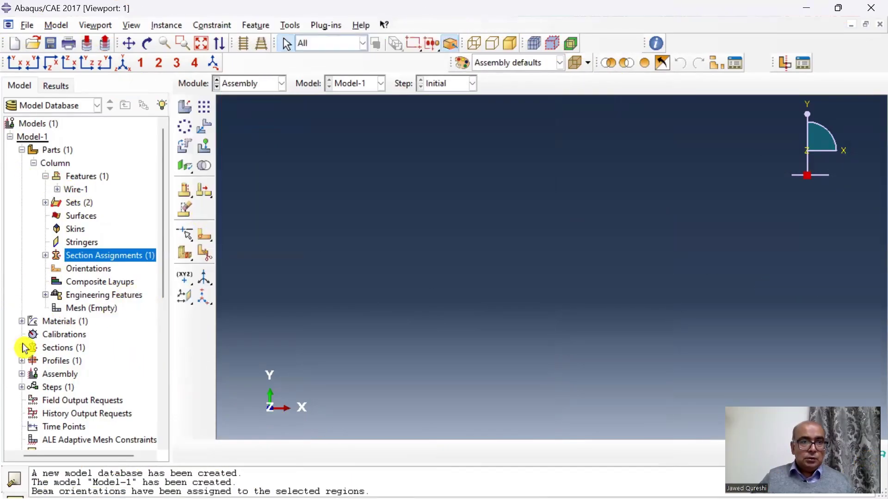
scroll(28, 342, down, 2)
click(22, 295)
double_click(66, 308)
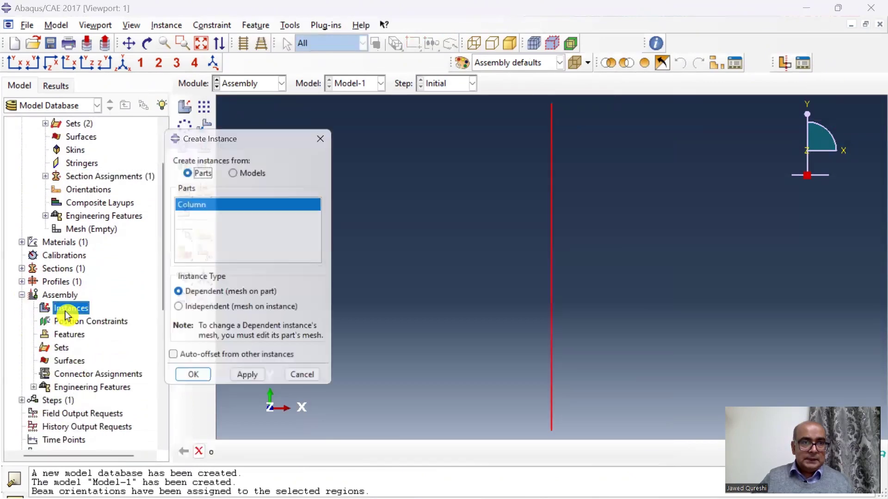
click(191, 384)
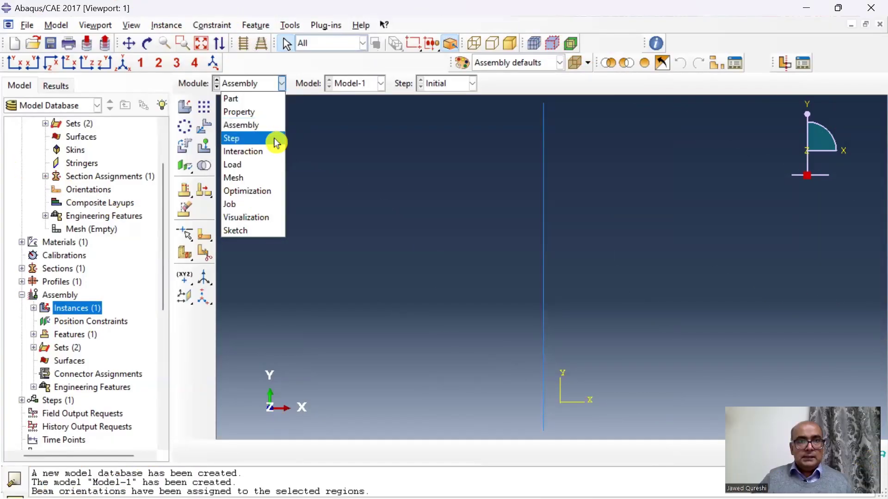
Step: Create a linear perturbation Buckle step named buckl after the Initial step, requesting 10 eigenvalues
click(276, 138)
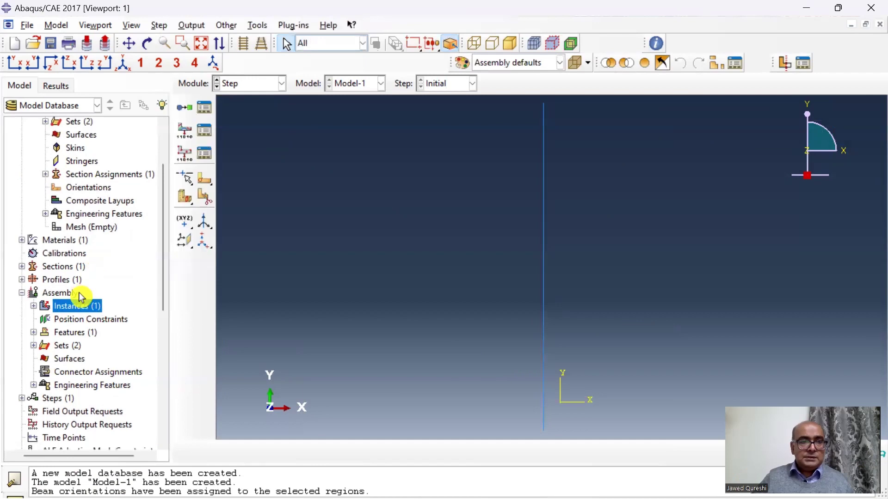
scroll(84, 296, down, 4)
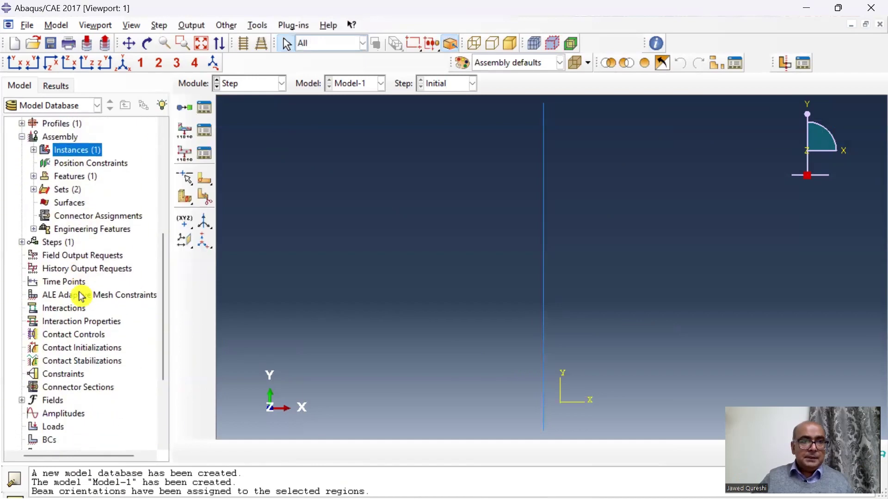
click(21, 242)
double_click(54, 243)
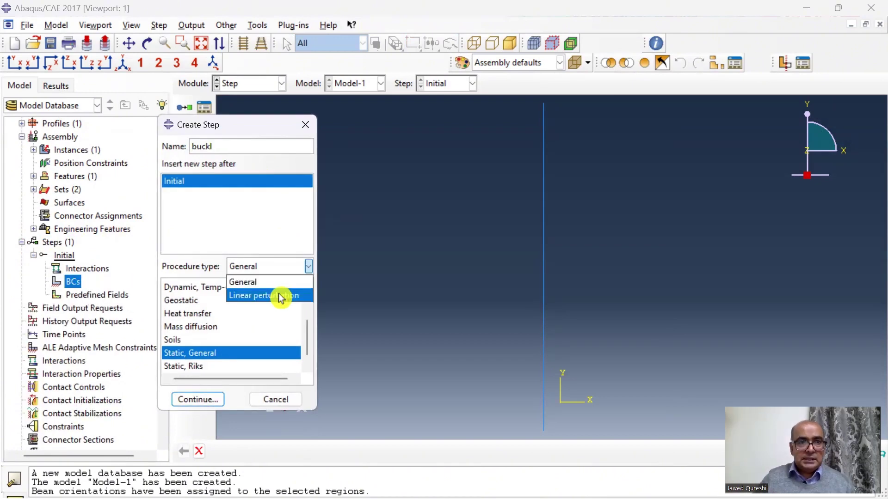
click(283, 293)
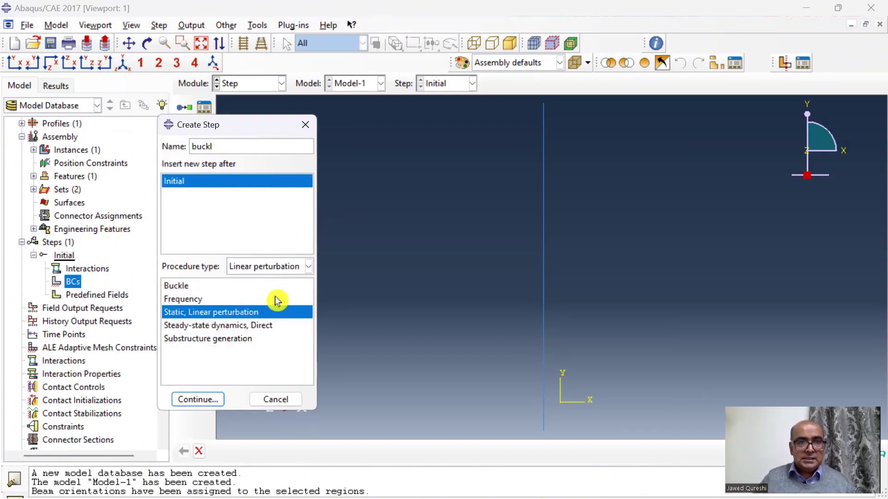
click(218, 287)
click(206, 399)
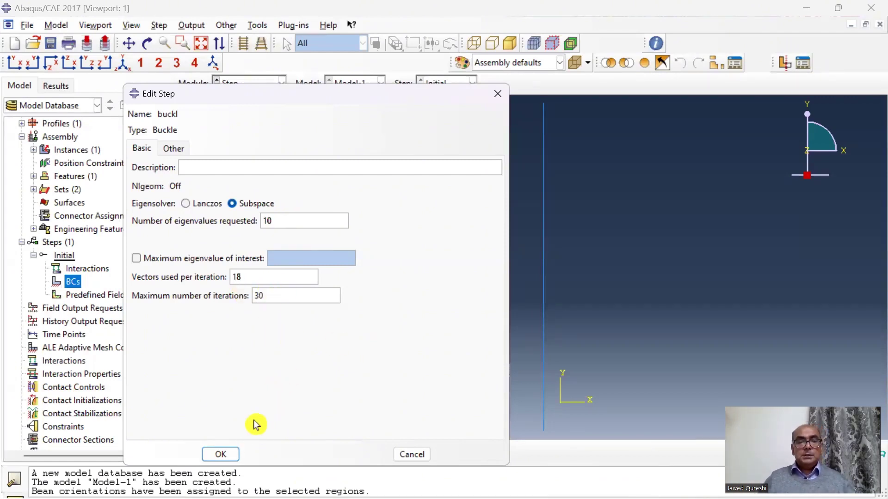
click(221, 455)
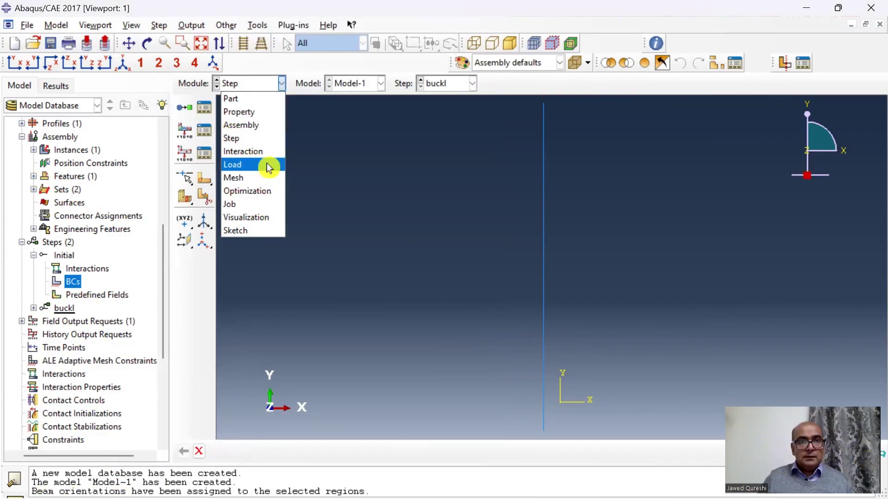
Step: Create a Displacement/Rotation boundary condition named FixB in the buckl step and apply it to the column's lower end as Set-1
click(268, 165)
scroll(139, 358, down, 5)
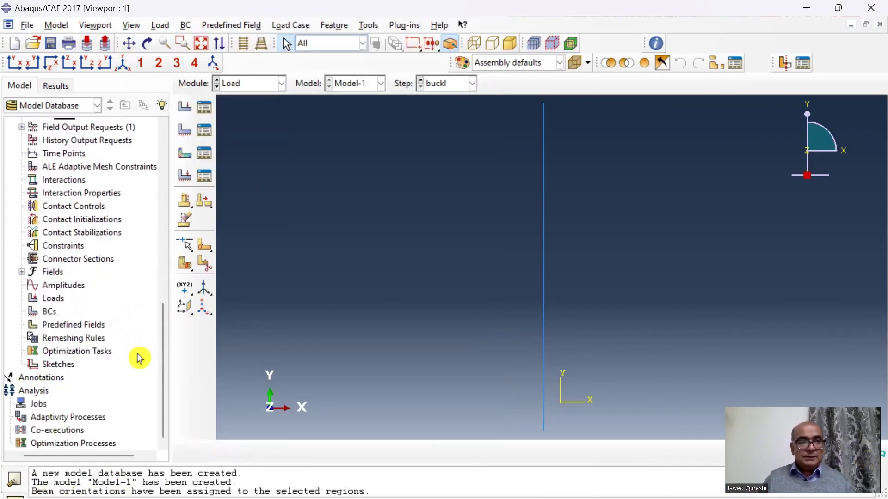
double_click(50, 312)
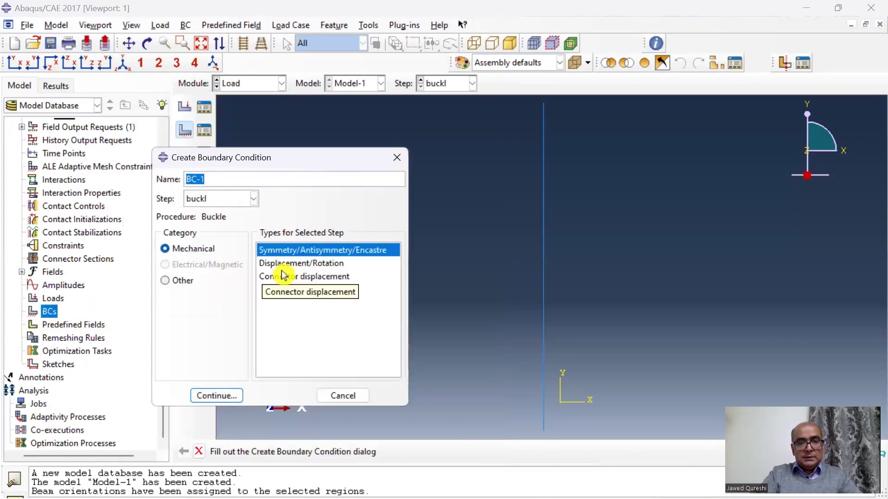
click(284, 265)
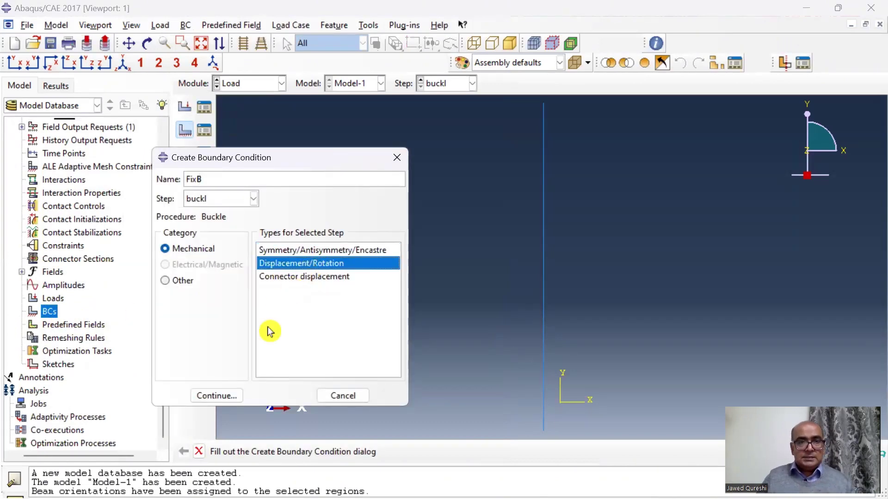
click(216, 396)
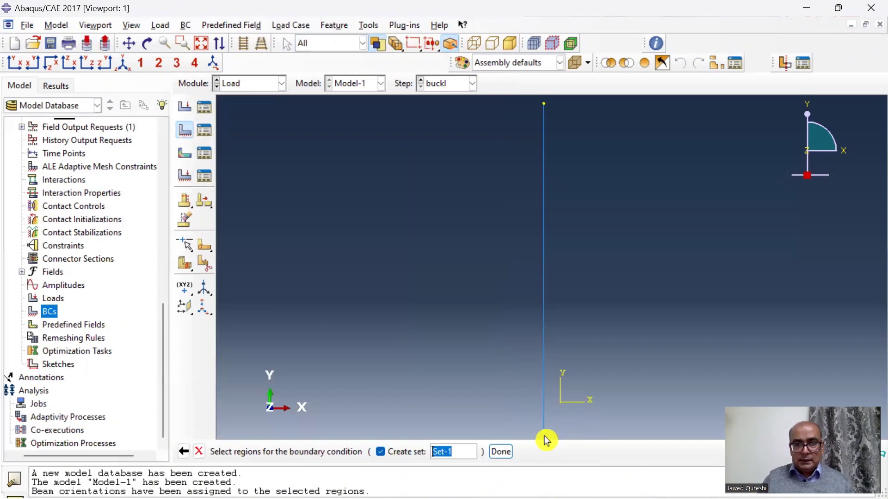
click(545, 434)
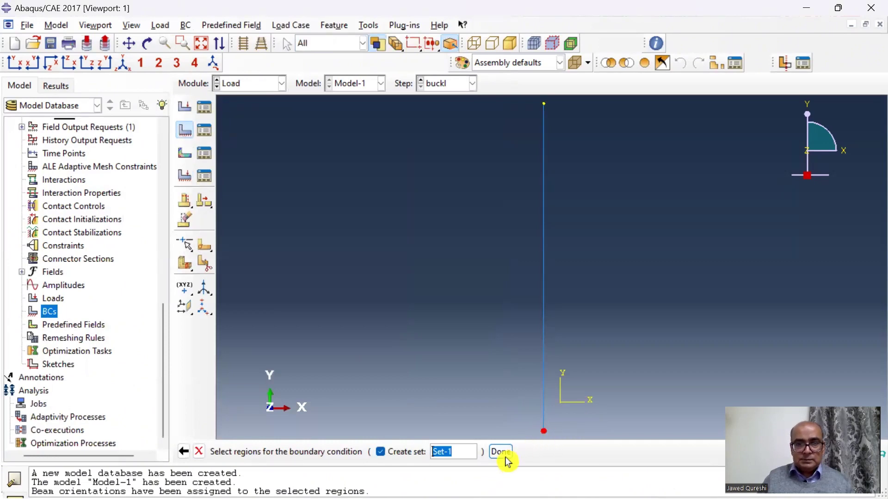
click(501, 451)
Step: Fix U1, U2, U3, UR1, UR2 and UR3 at 0 for the FixB boundary condition
click(140, 273)
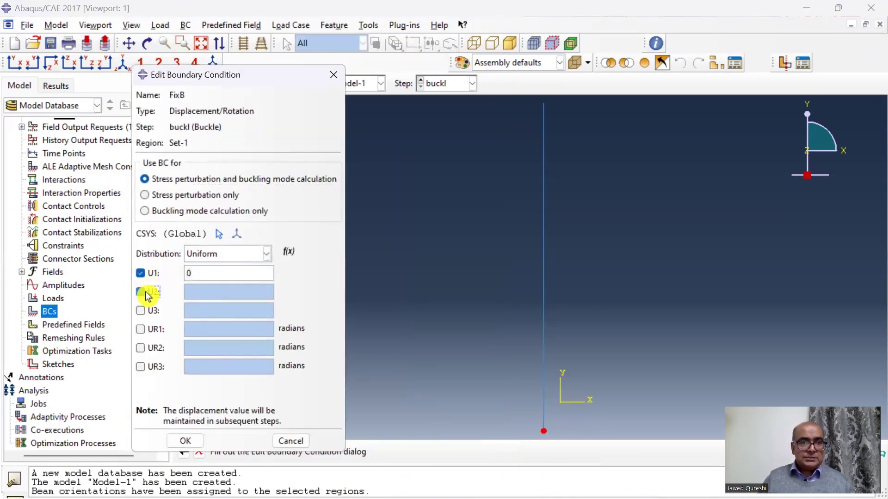
click(143, 293)
click(143, 311)
click(142, 329)
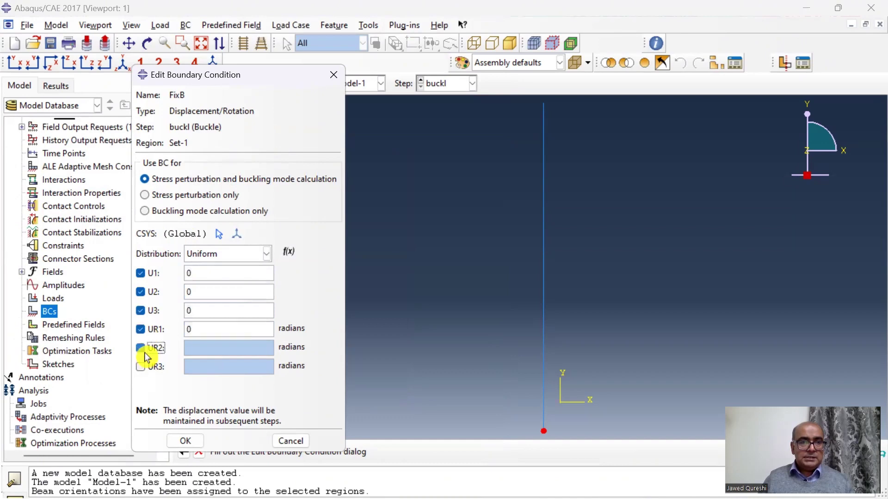
click(140, 367)
click(186, 440)
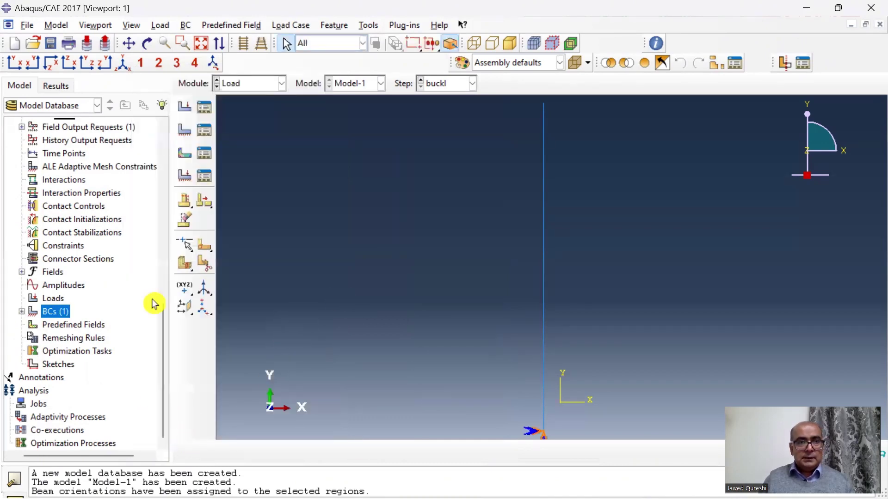
Step: Create a Displacement/Rotation boundary condition named FixT at the column's upper end, fixing U1, U3, UR1, UR2 and UR3 at 0
double_click(58, 311)
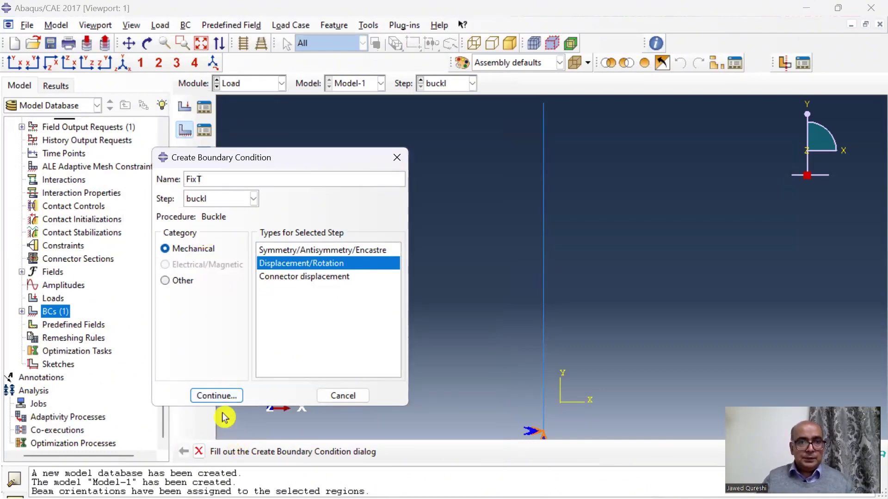
click(221, 396)
click(544, 104)
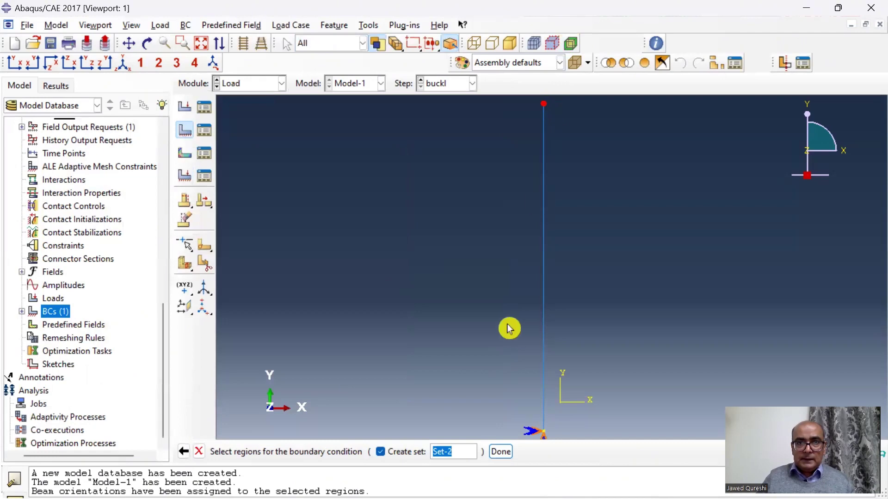
click(501, 452)
click(141, 273)
click(141, 311)
click(141, 329)
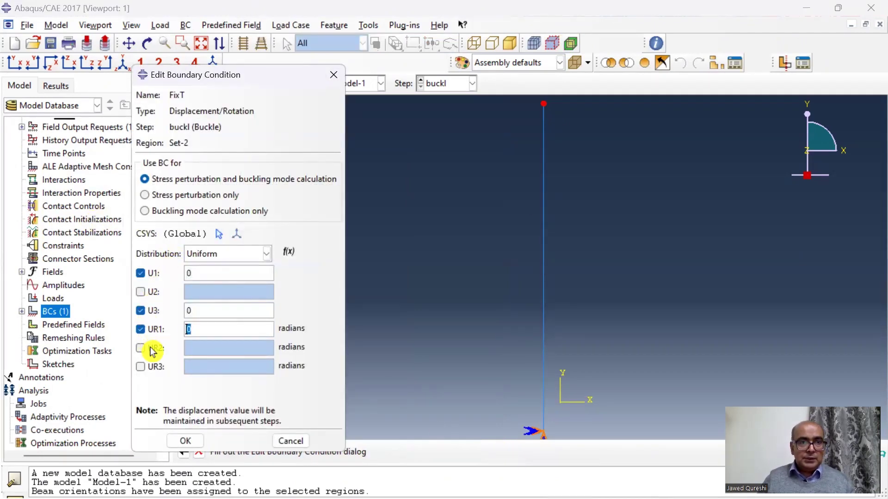
click(141, 348)
click(145, 368)
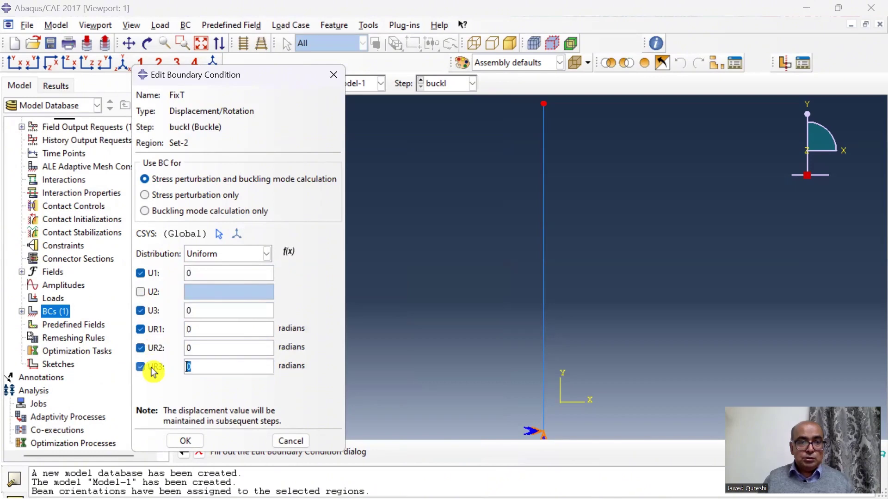
click(187, 445)
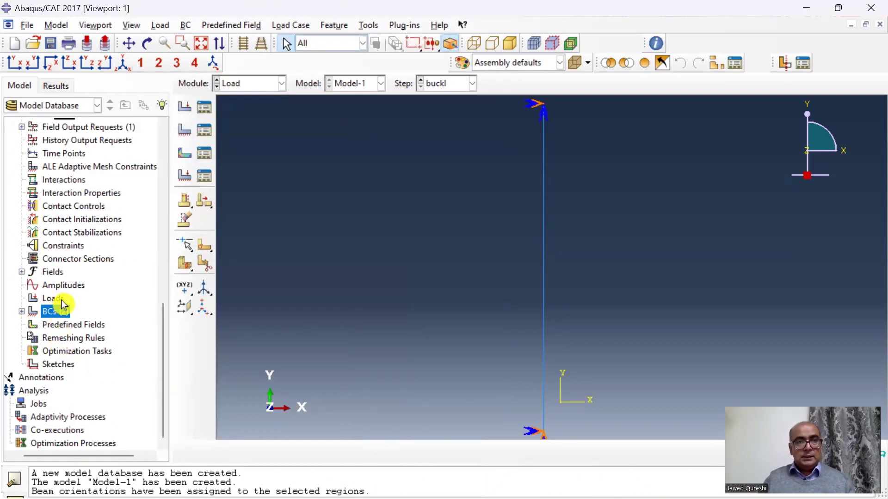
Step: Create a concentrated force named Load in the buckl step at the column's upper end with CF2 set to -1
click(61, 300)
double_click(60, 300)
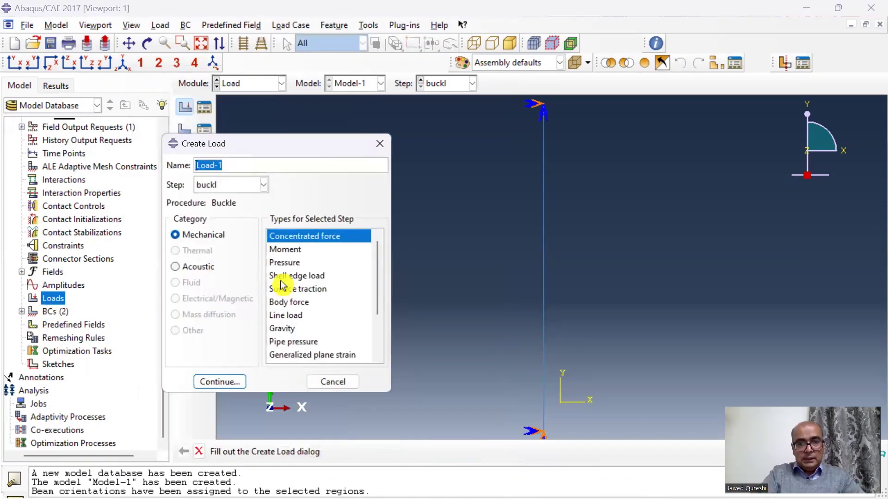
text(Load)
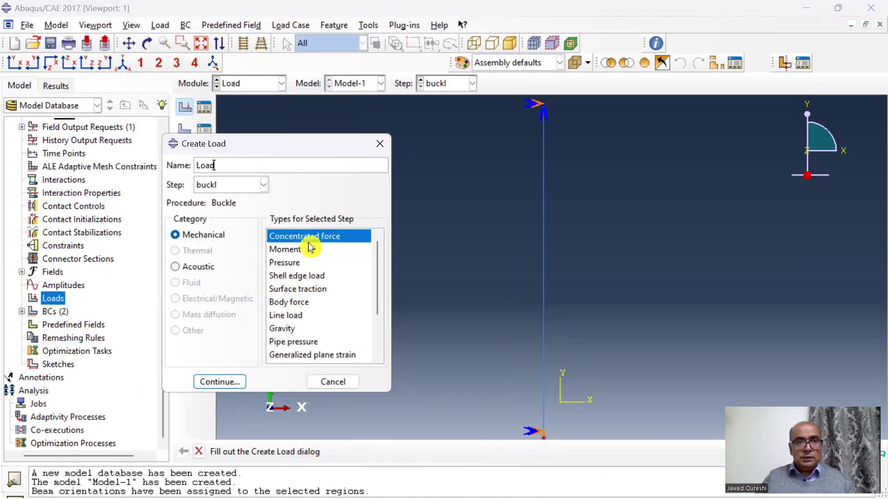
click(230, 384)
click(545, 110)
click(439, 451)
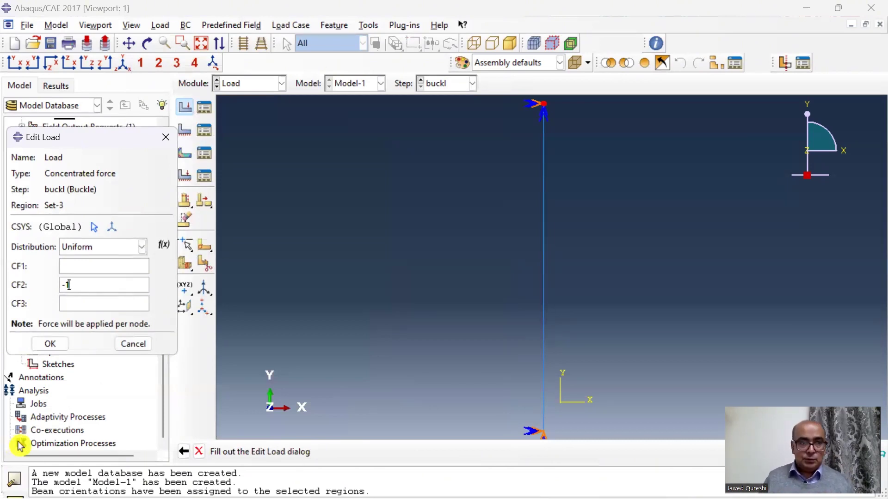
click(59, 346)
Step: Assign the Standard linear Beam element type with shear-flexible formulation to the wire of the Column part for meshing
click(279, 83)
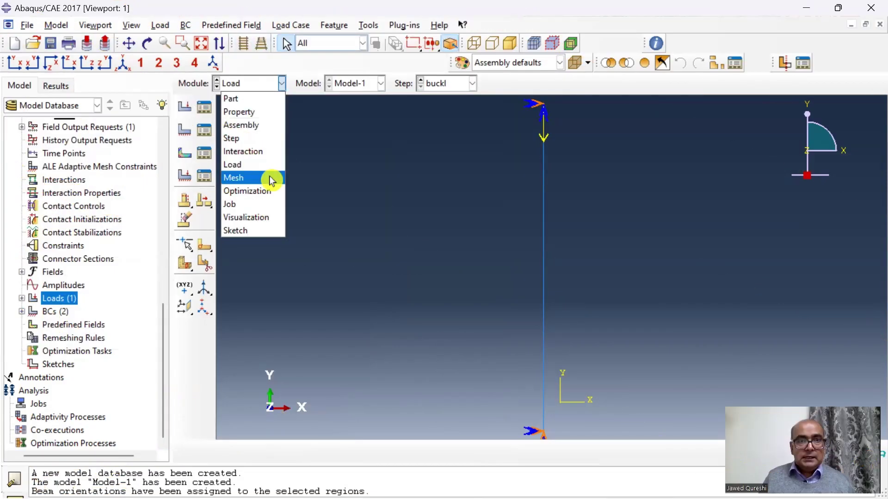
click(271, 180)
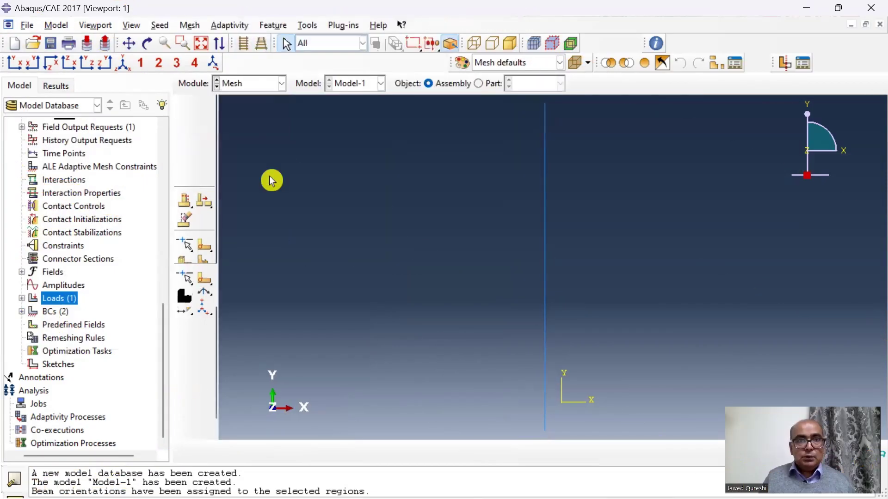
click(190, 25)
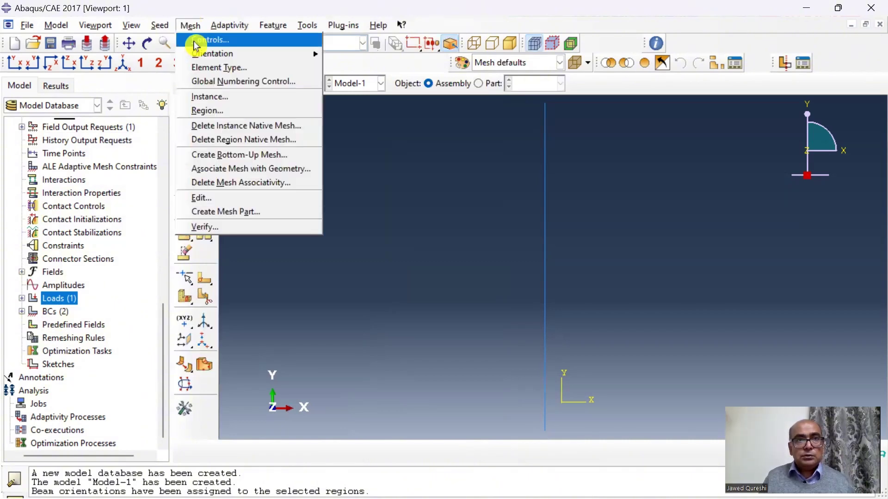
click(440, 158)
click(478, 84)
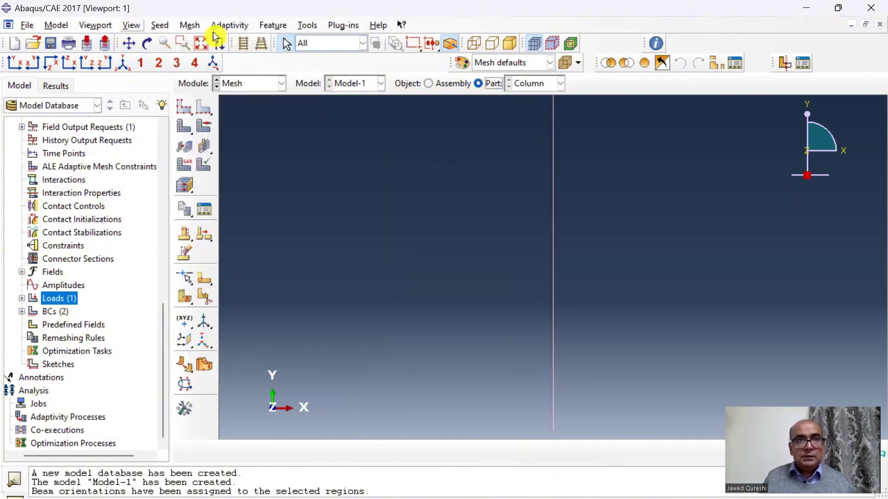
click(192, 26)
click(219, 68)
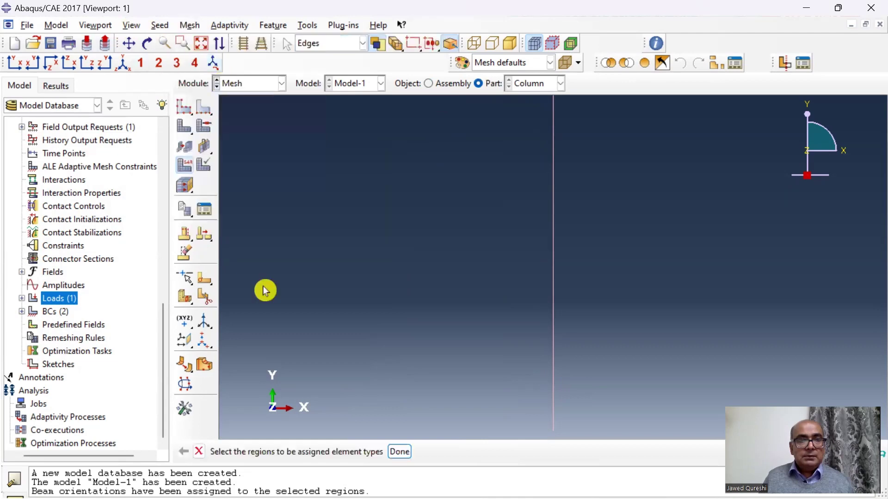
click(552, 319)
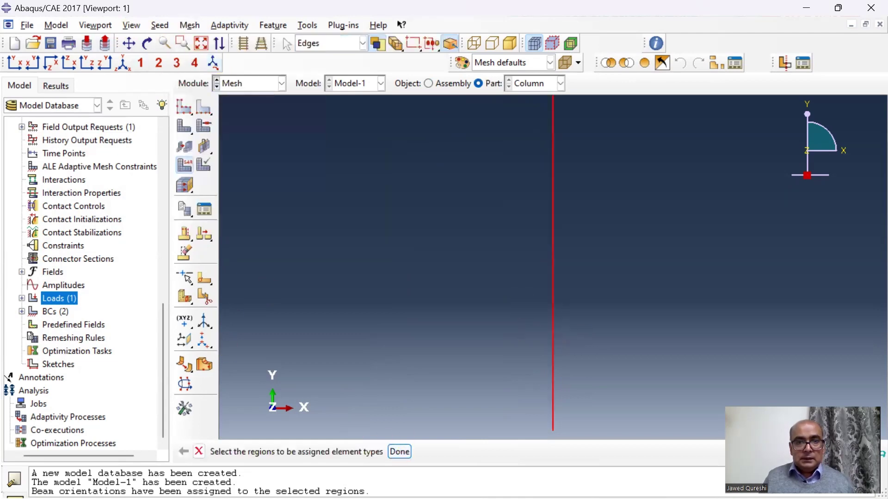
click(400, 452)
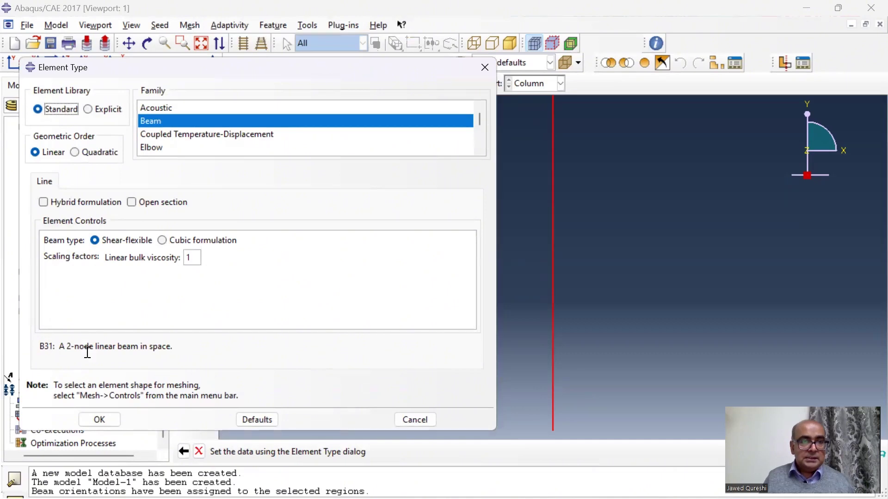
click(119, 421)
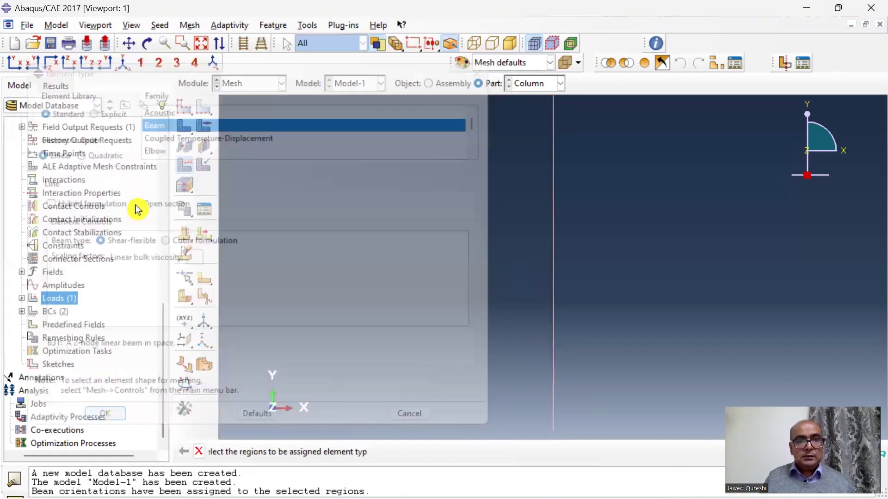
Step: Seed the column edge by number of elements, with no bias
click(160, 25)
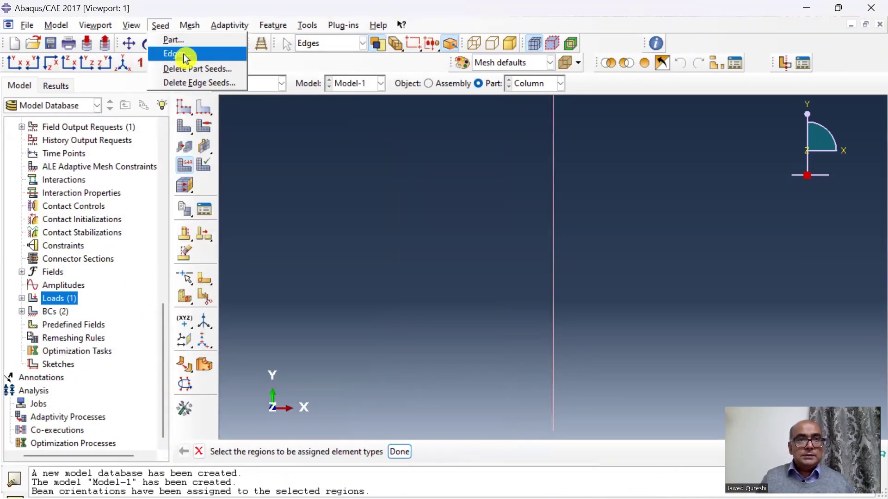
click(185, 58)
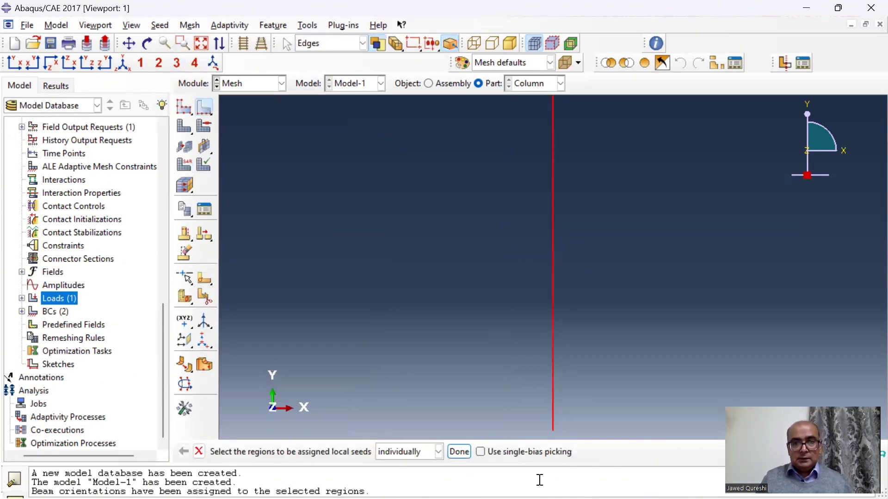
click(460, 452)
click(68, 190)
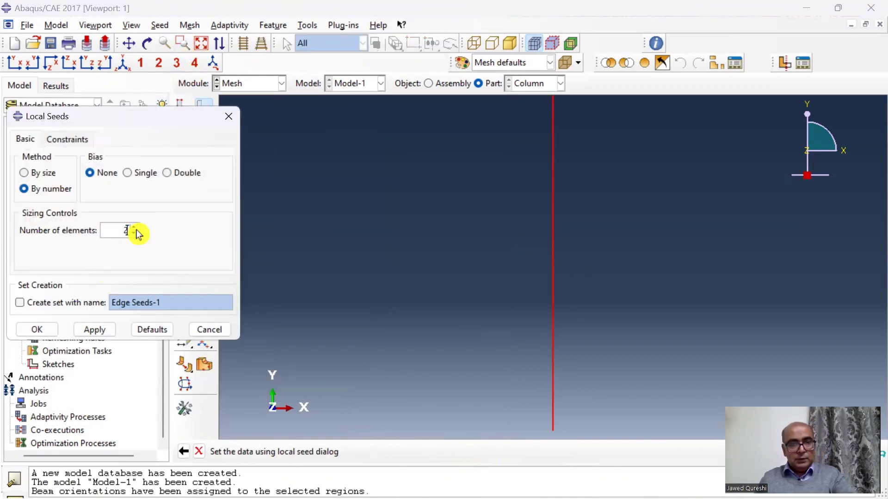
click(37, 329)
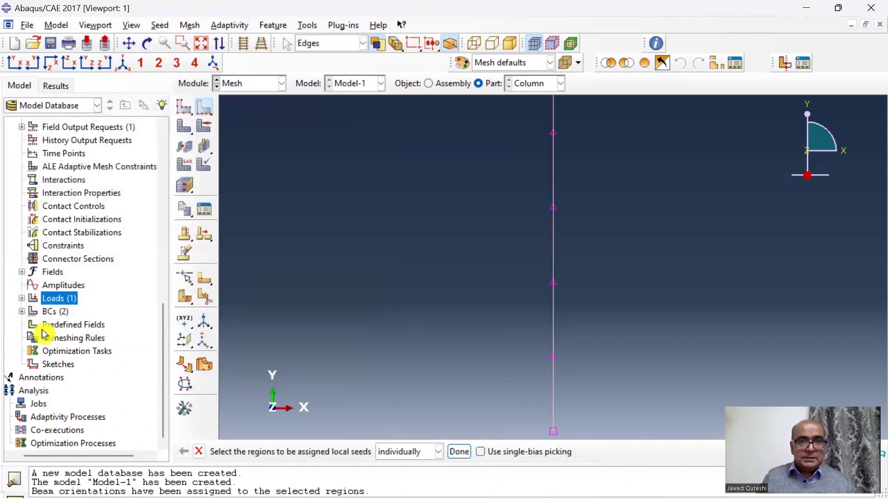
Step: Mesh the seeded Column part
click(189, 25)
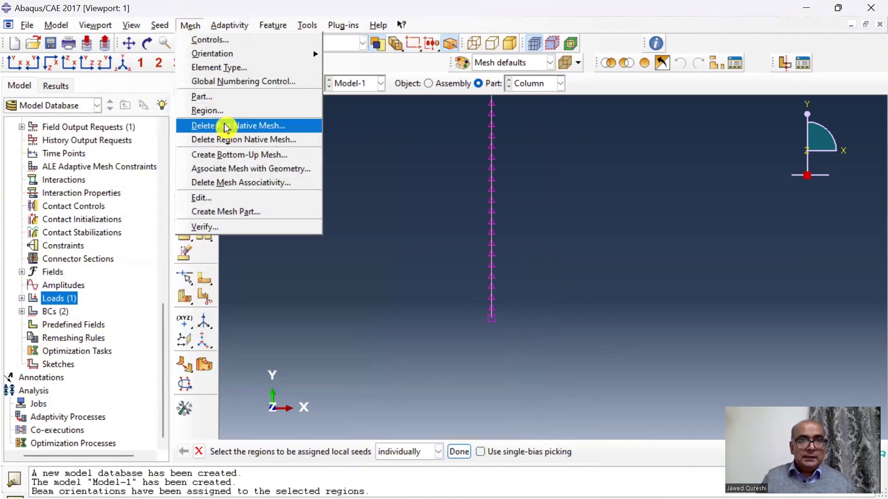
click(202, 96)
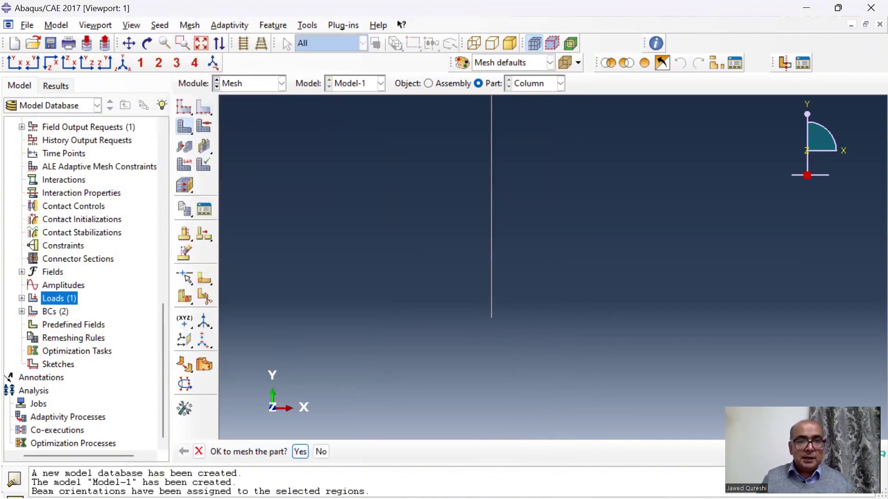
click(301, 452)
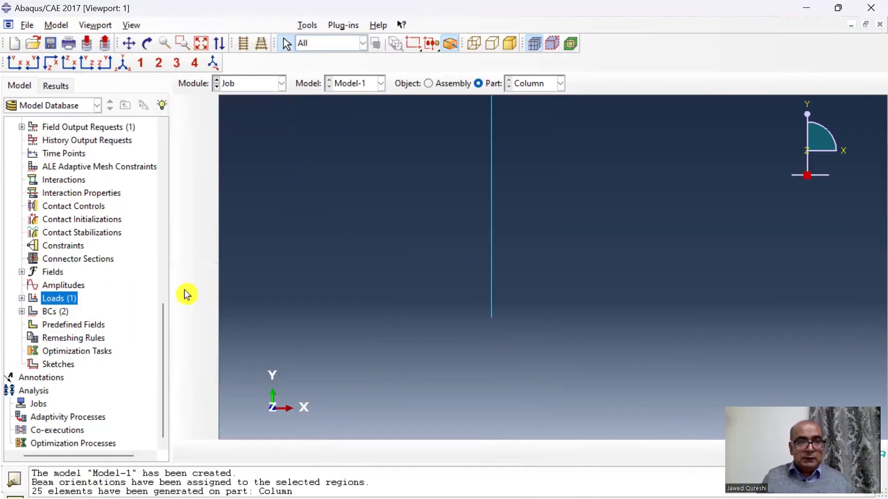
Step: Create a full-analysis job named Ebuckle from Model-1 and save the model database as ec.cae in C:\ABAQUS_temp\EulerB
double_click(39, 404)
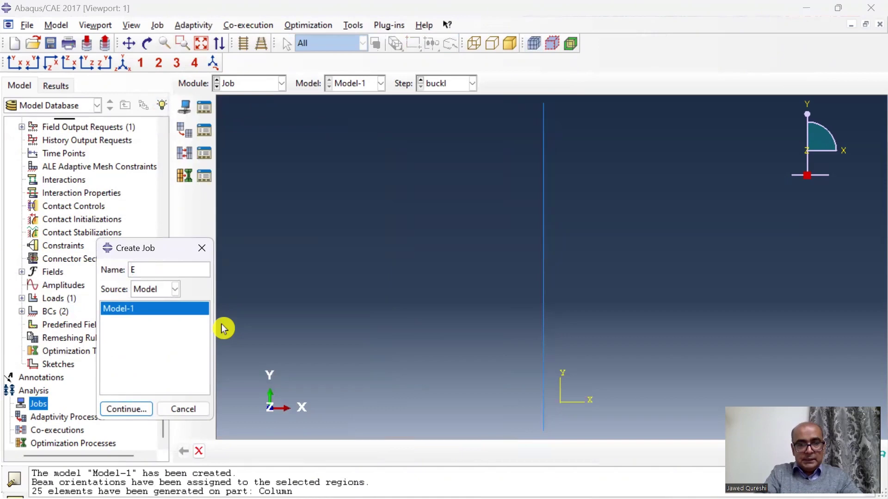
text(Ebuckle)
click(129, 409)
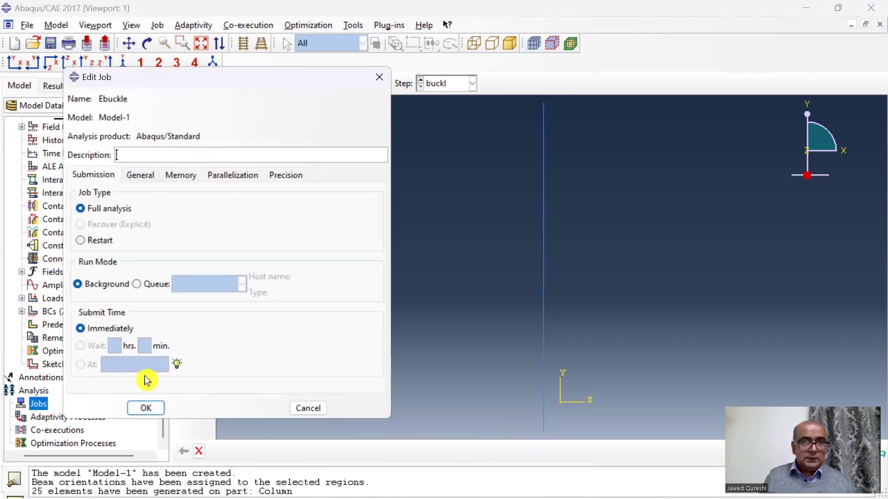
click(147, 407)
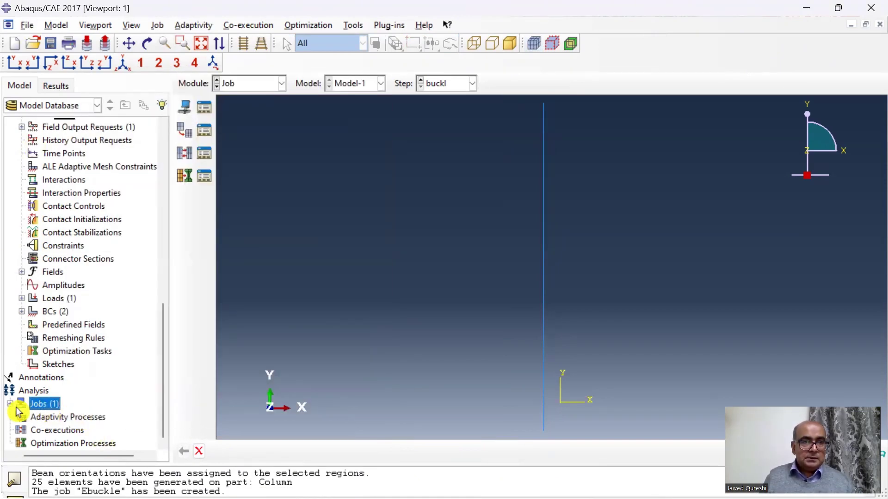
click(29, 27)
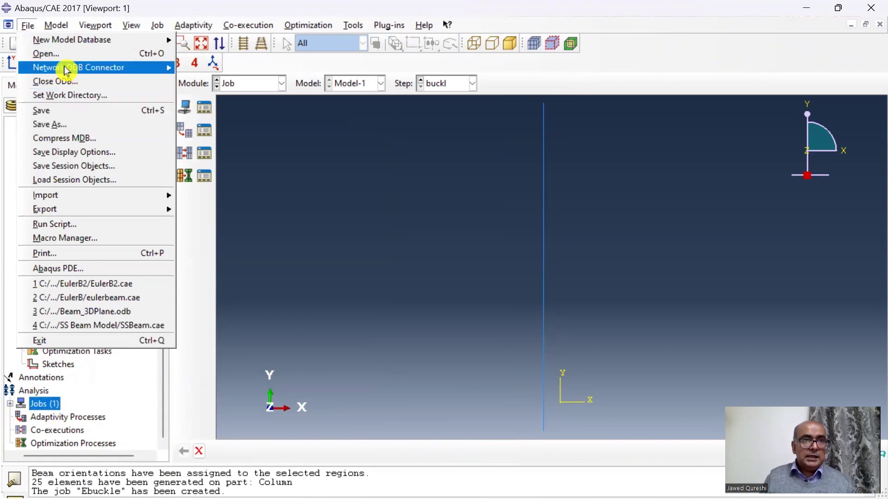
click(92, 116)
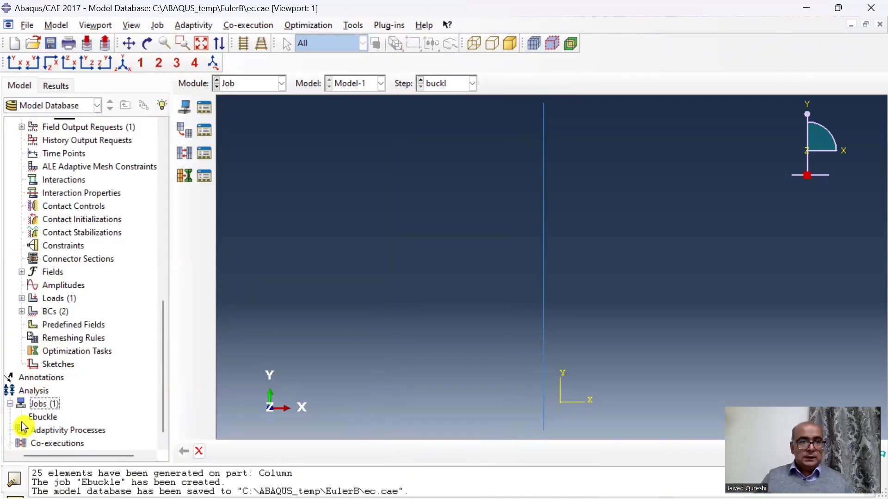
Step: Submit the Ebuckle job for analysis and monitor its run
right_click(34, 419)
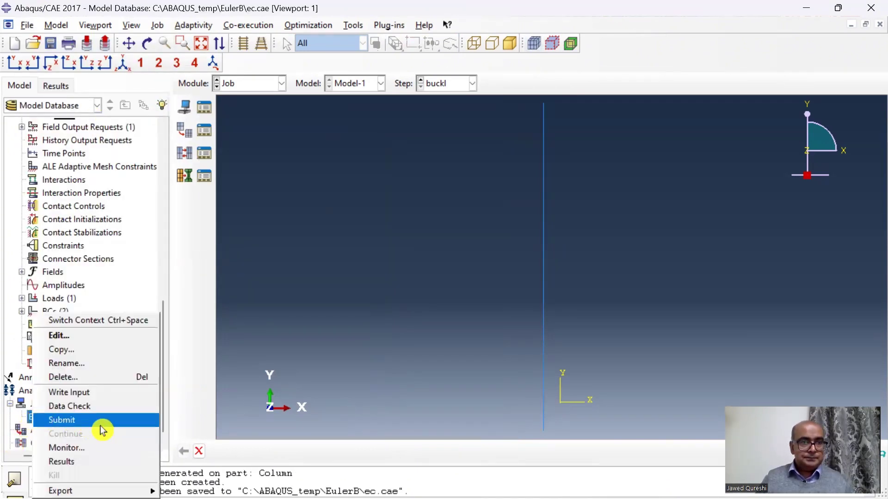
click(100, 421)
right_click(104, 417)
click(144, 448)
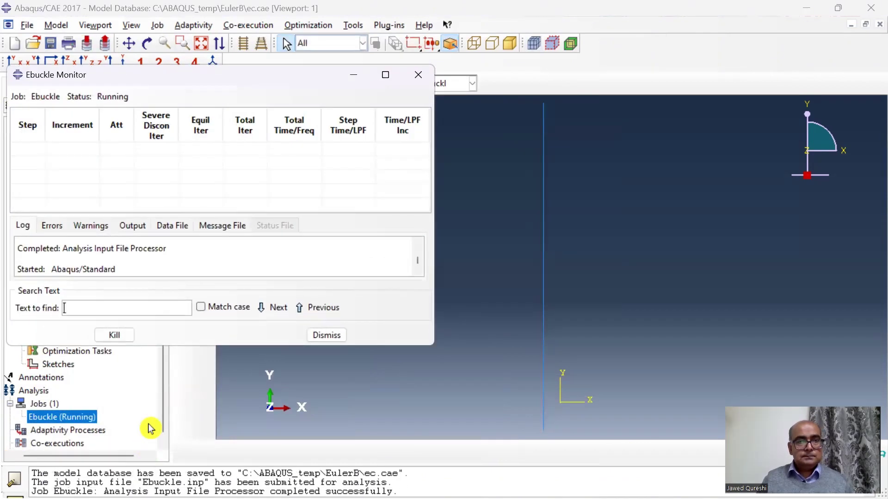
click(422, 80)
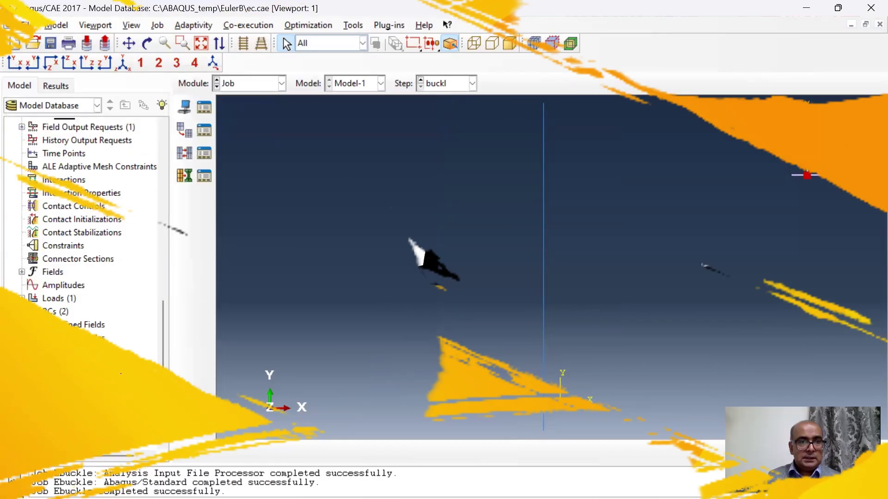
Step: Open the Ebuckle job's results and plot the mode 1 displacement magnitude contours on the deformed column
right_click(92, 417)
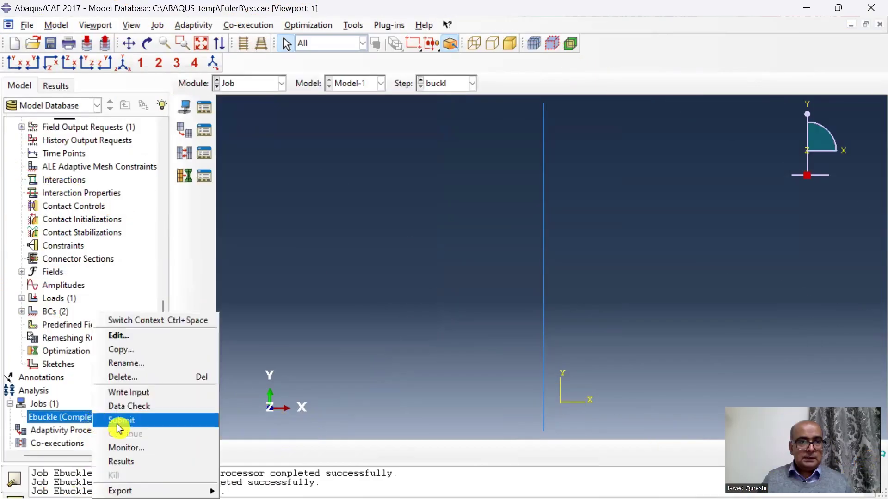
click(162, 463)
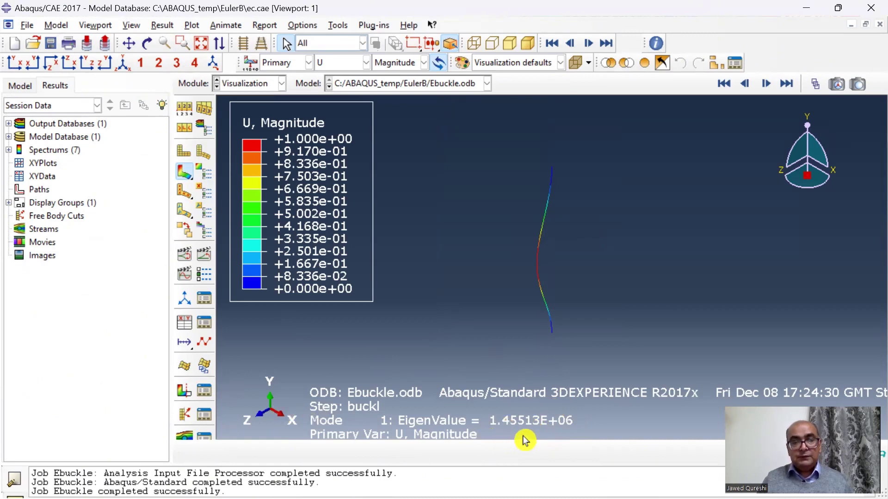
Step: Switch to the Excel parametric study and compare the Fixed-Fixed FE and theoretical buckling loads and slenderness for column lengths 200 and 2500
mouse_move(406, 482)
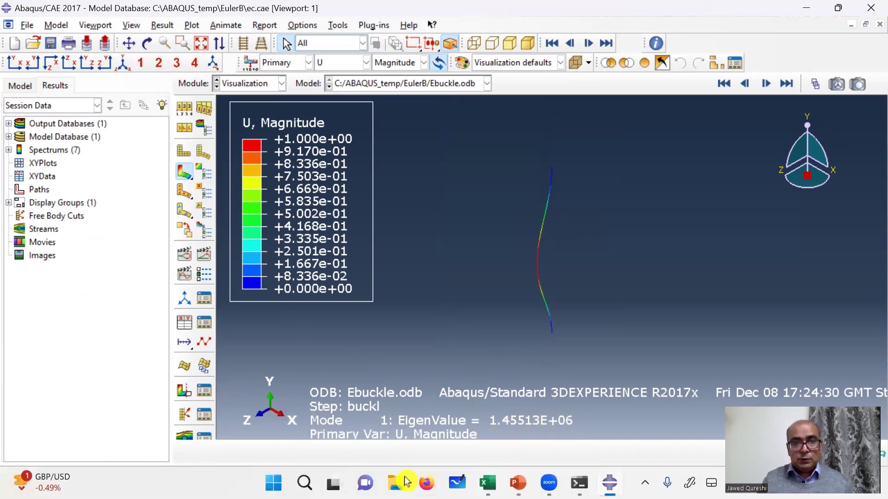
click(487, 483)
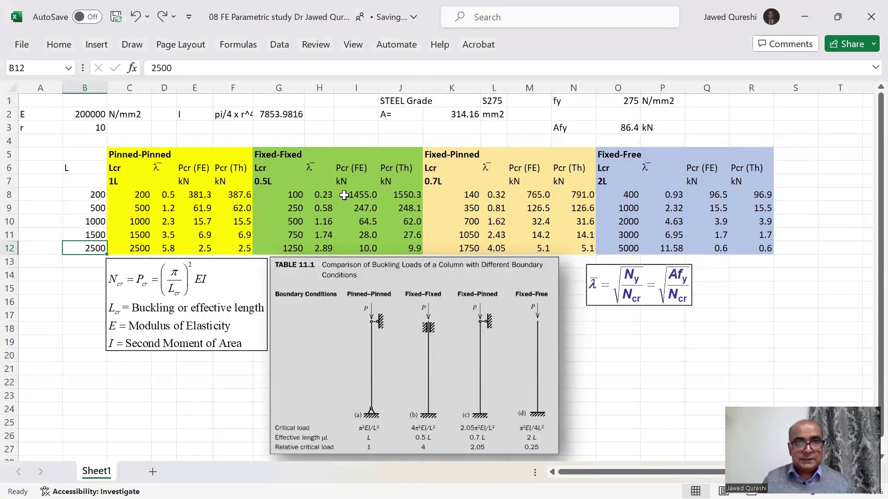
click(99, 196)
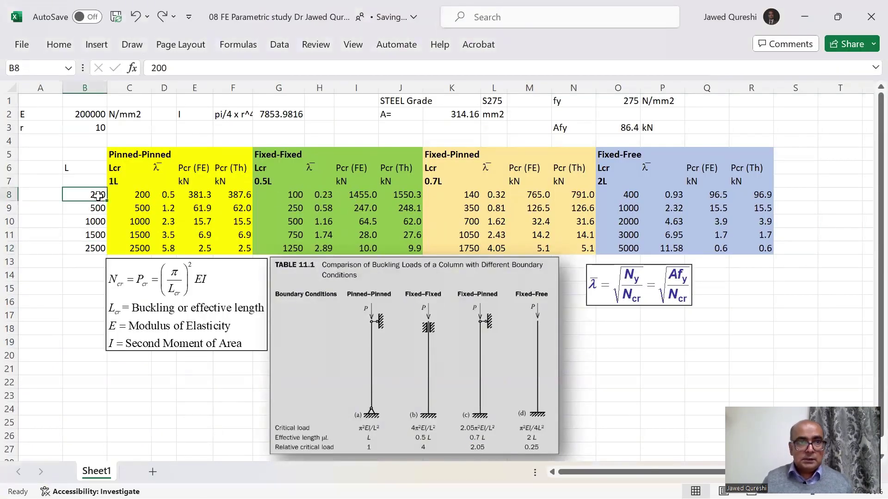
click(363, 196)
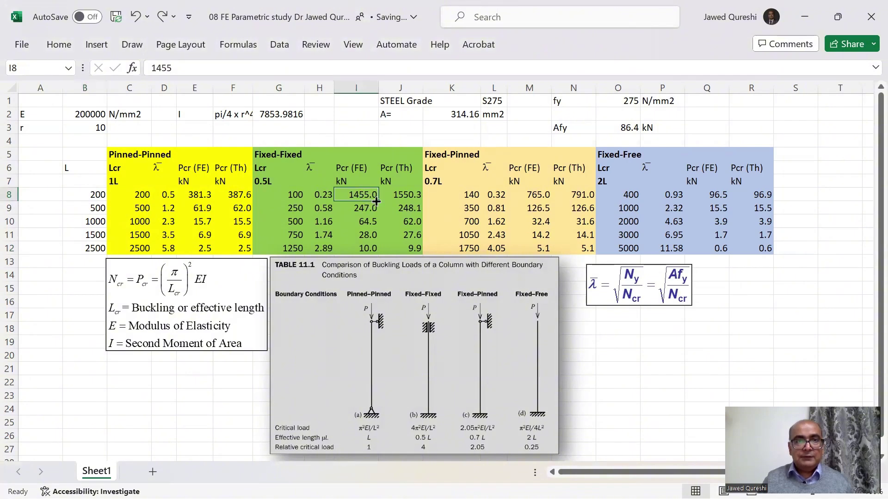
click(403, 197)
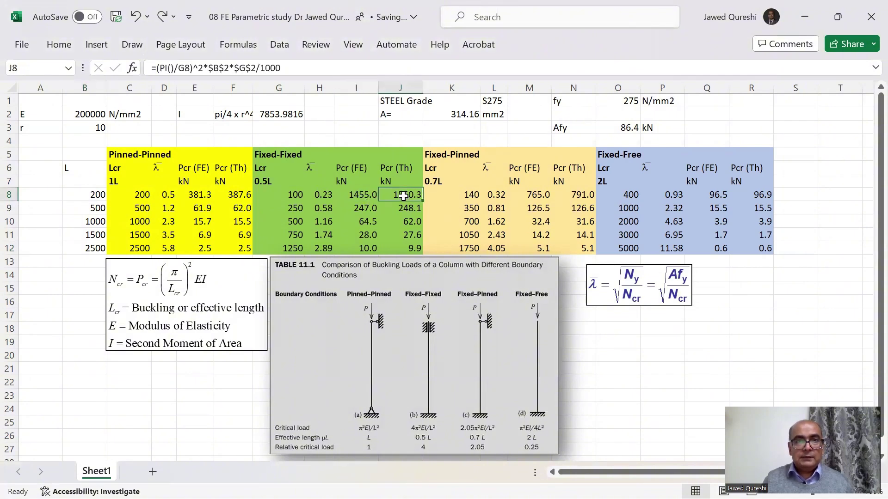
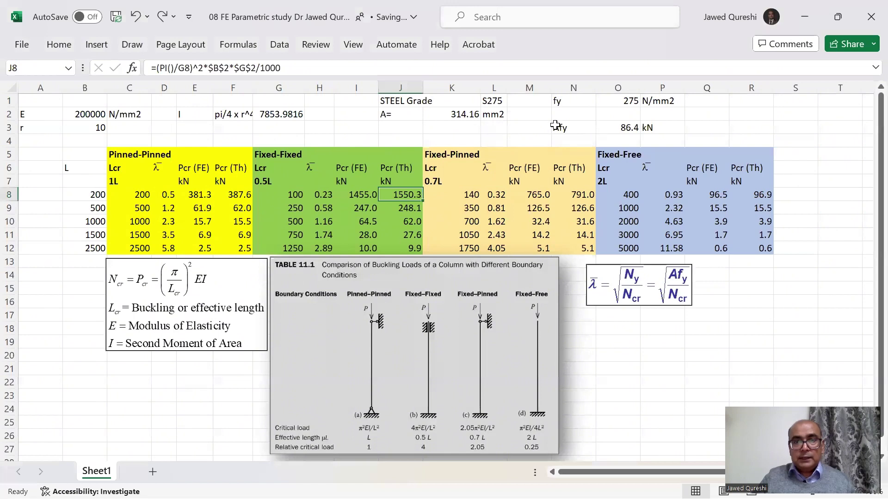
click(580, 128)
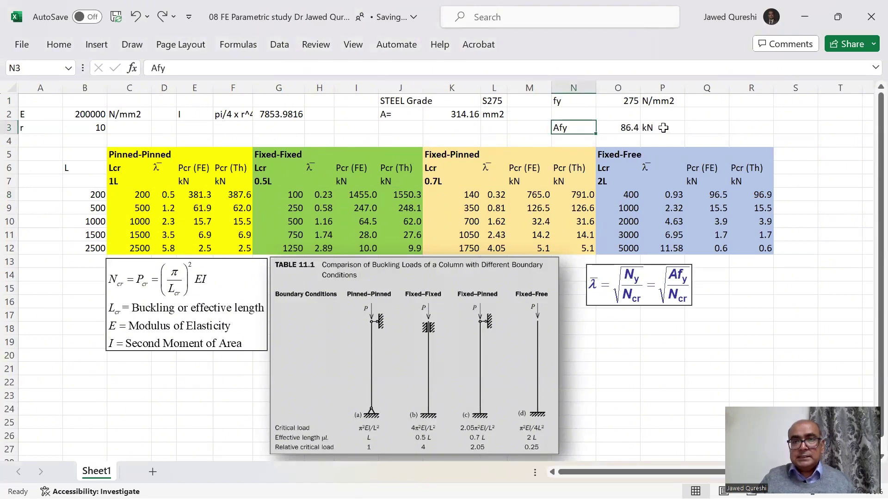
click(331, 195)
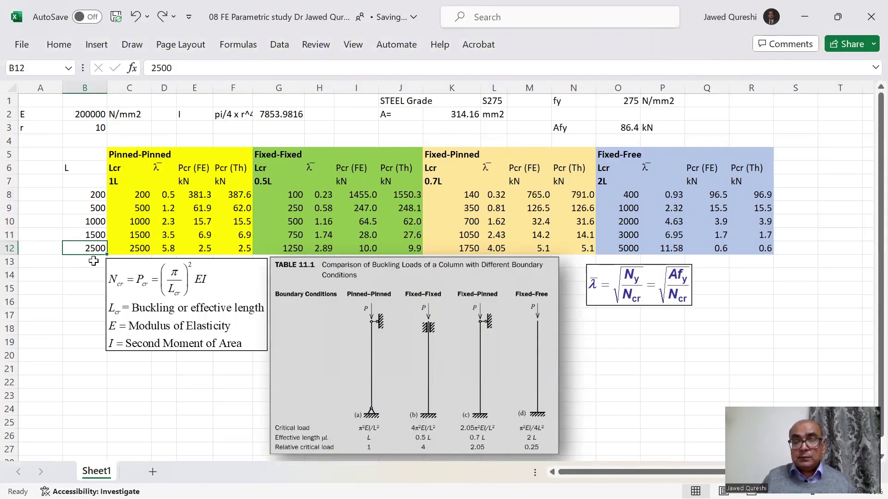
mouse_move(346, 498)
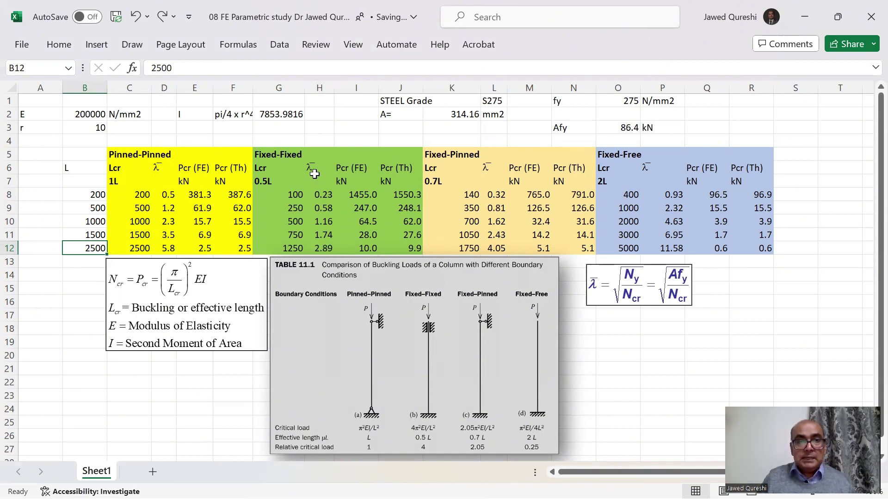
click(331, 249)
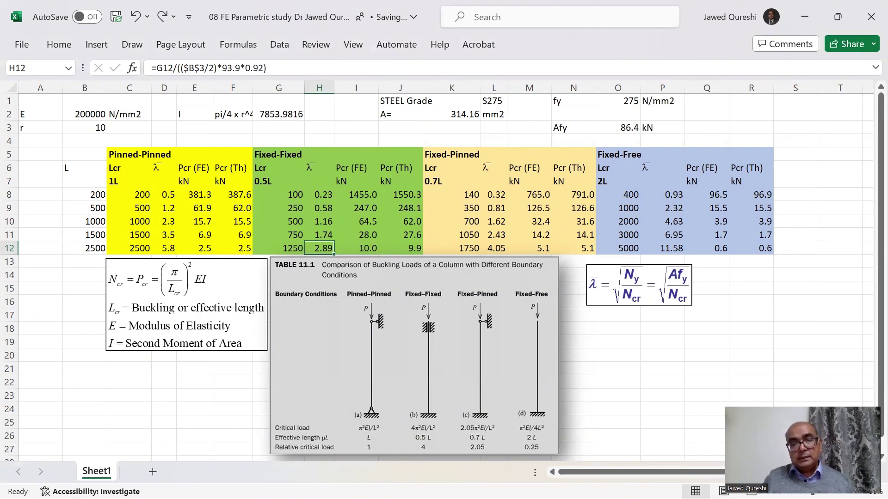
Step: Switch back to Abaqus/CAE, return to the Part module and open the section sketch of the column's wire feature for editing
click(610, 483)
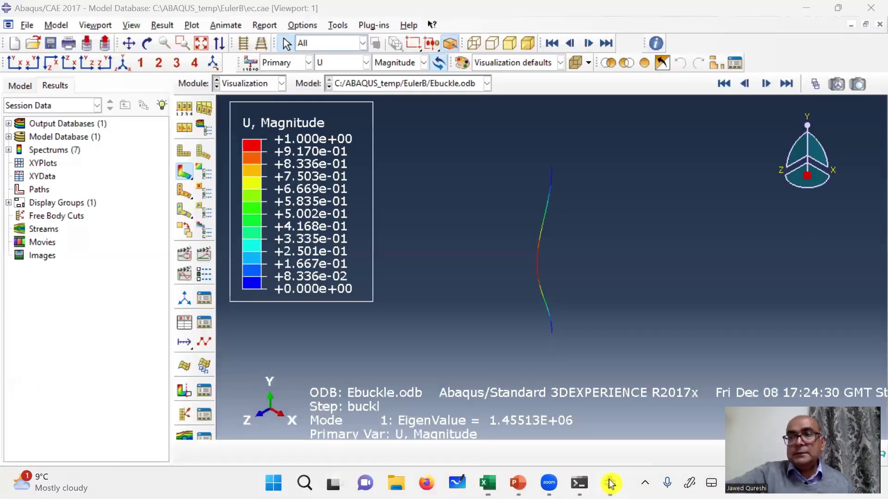
click(56, 25)
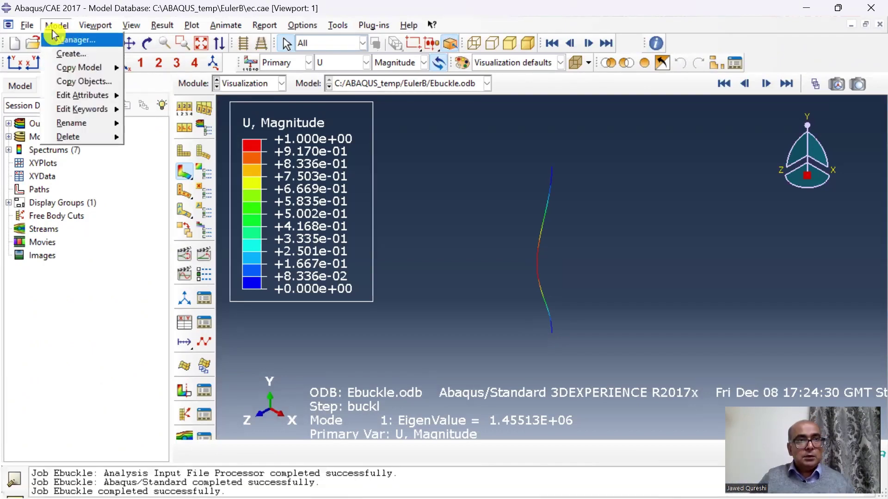
click(250, 84)
click(250, 103)
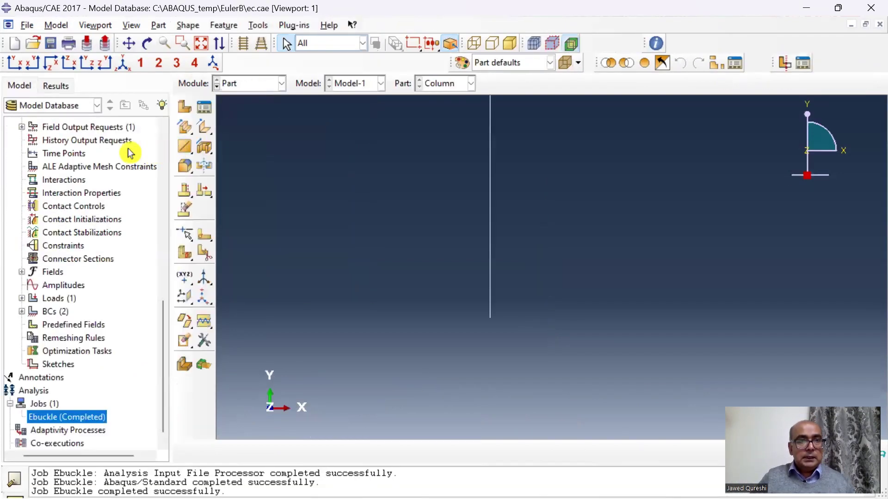
scroll(85, 180, up, 7)
scroll(84, 184, up, 4)
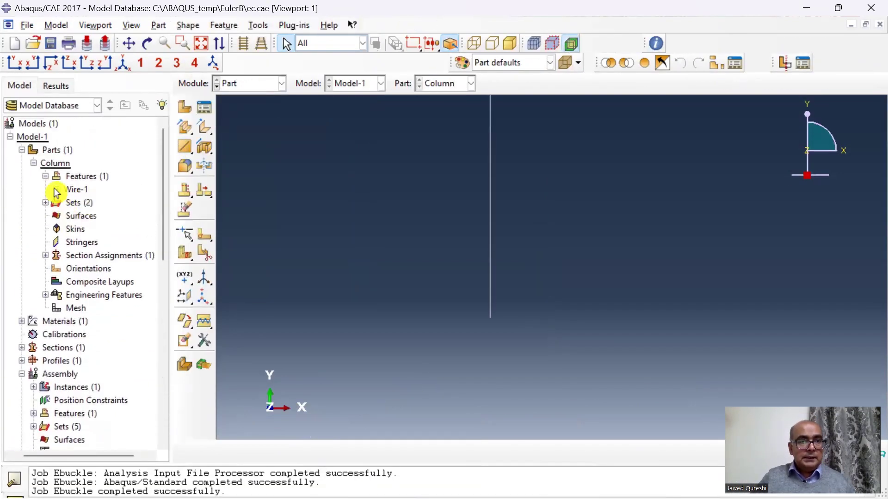
double_click(74, 189)
double_click(88, 205)
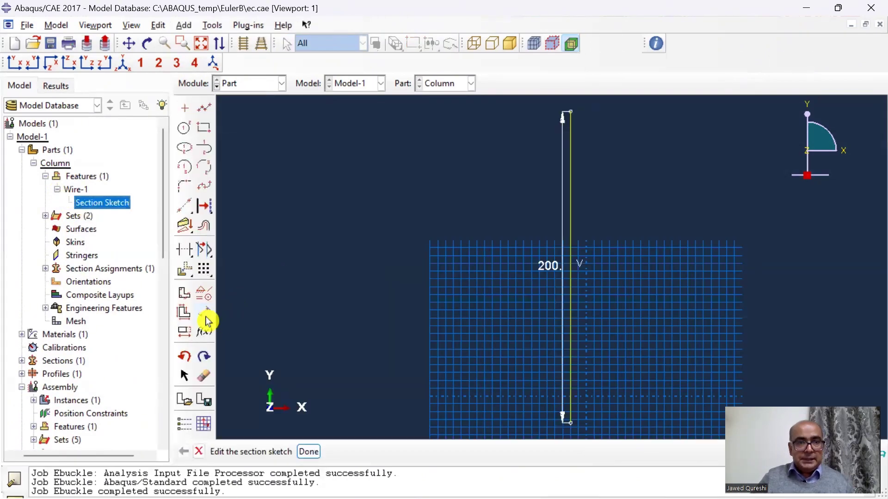
Step: Set the column's length dimension in the sketch to 2500 and regenerate the Column part's features
click(185, 331)
click(543, 271)
text(2)
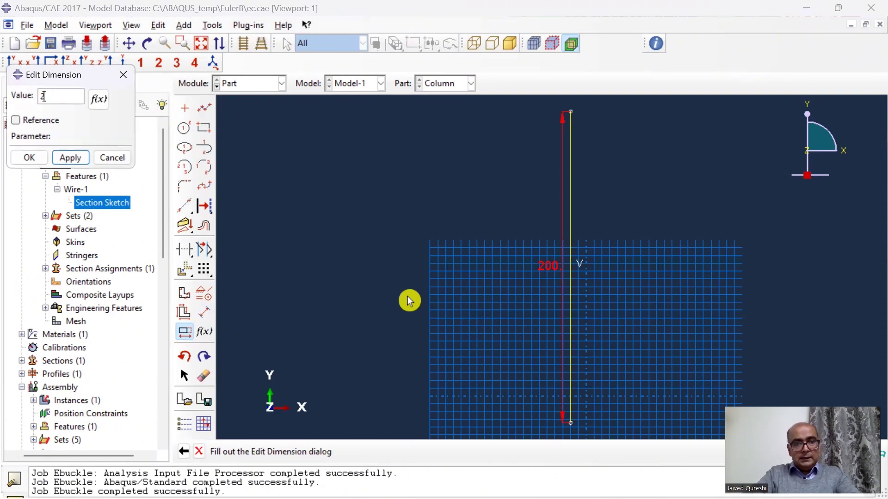
text(500)
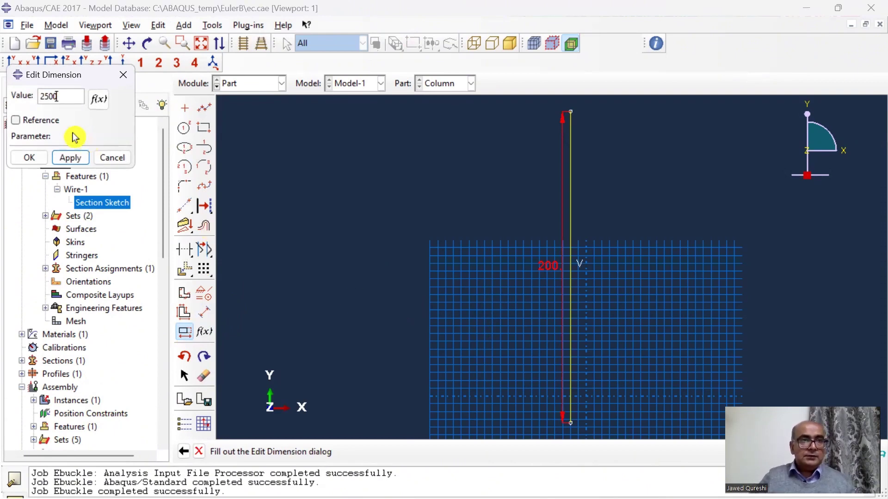
click(29, 158)
click(316, 452)
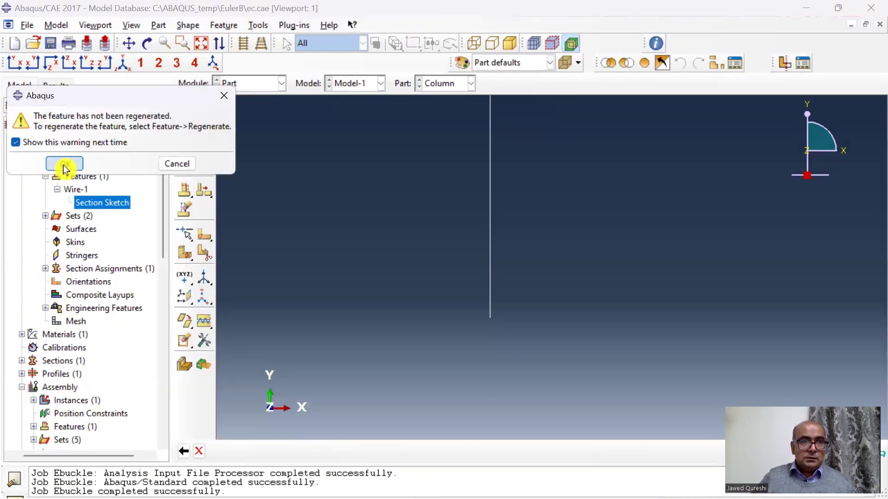
click(65, 167)
click(90, 177)
right_click(94, 180)
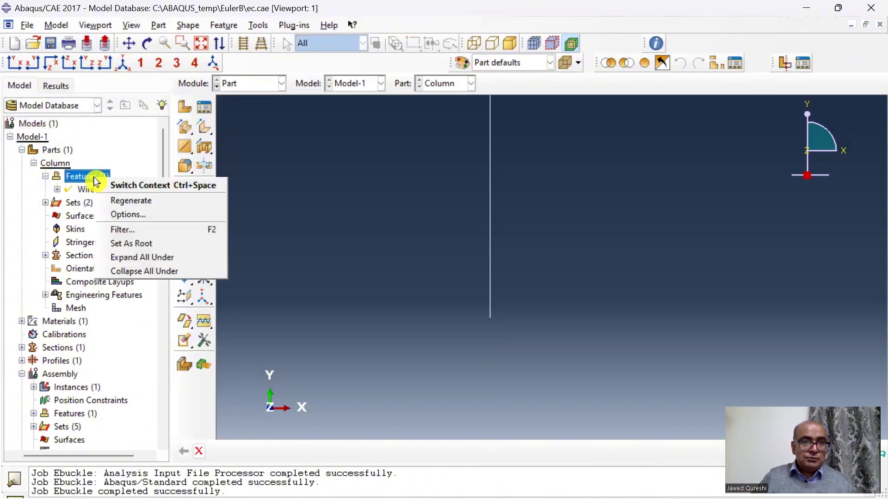
click(124, 200)
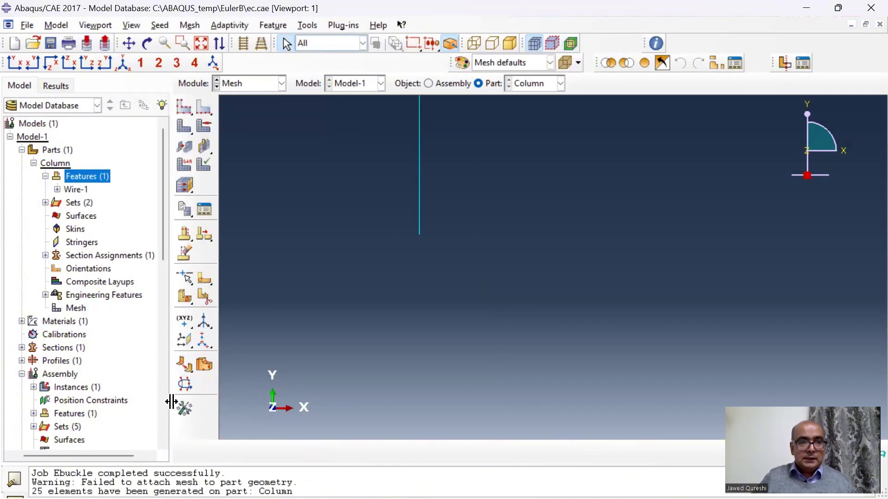
Step: Resubmit the Ebuckle job for the lengthened column and open its monitor
scroll(111, 416, down, 10)
click(90, 406)
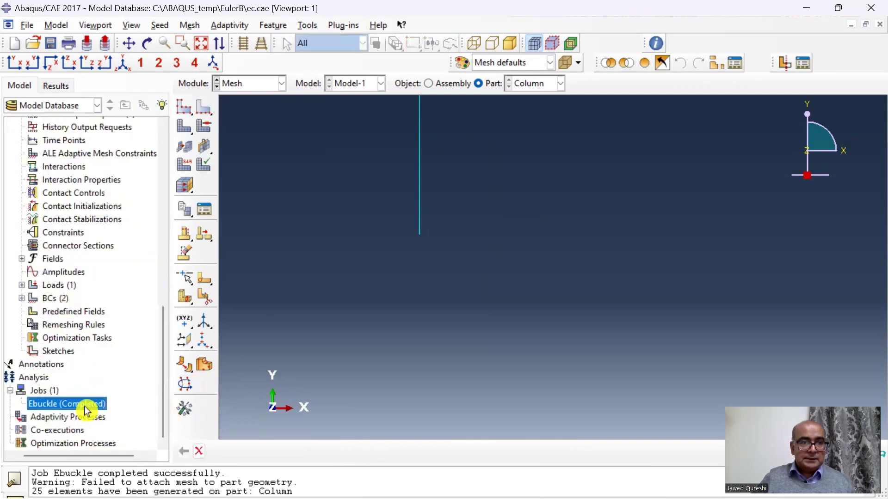
right_click(90, 406)
click(121, 420)
click(124, 448)
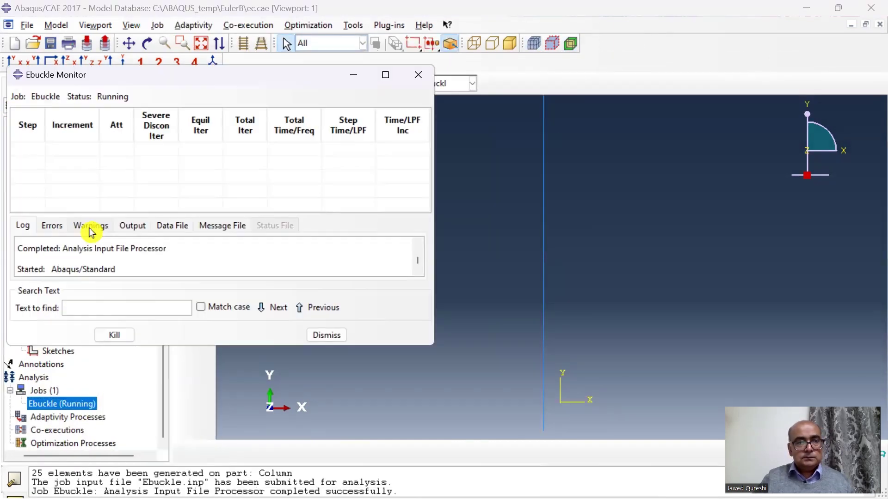
Step: Close the job monitor, open the Ebuckle results and display buckling mode 1 from the step's list of frames
click(416, 75)
right_click(104, 404)
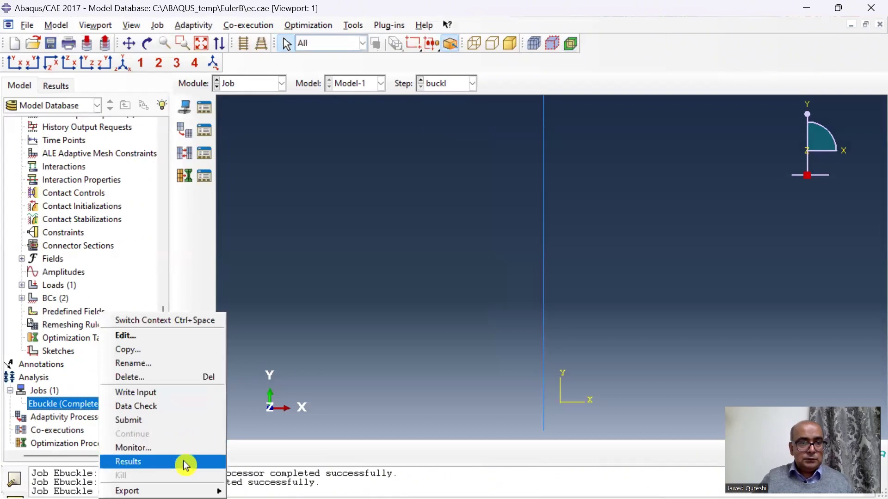
click(182, 460)
click(182, 177)
click(162, 25)
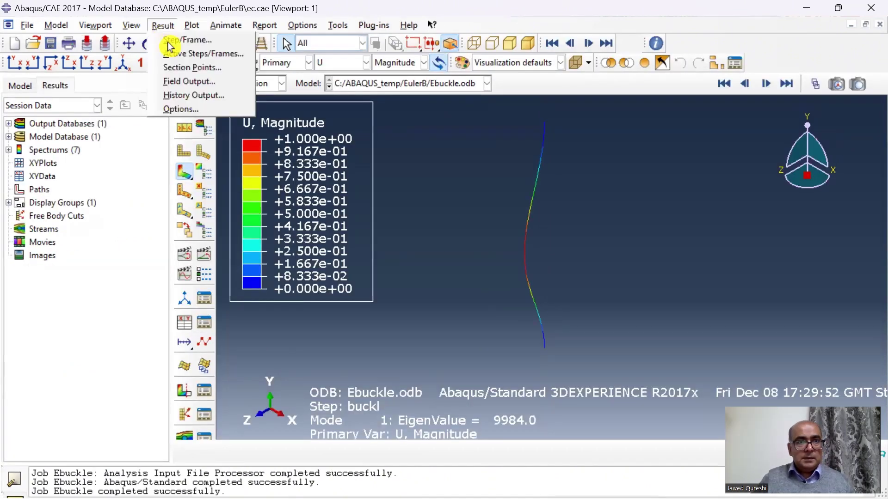
click(183, 33)
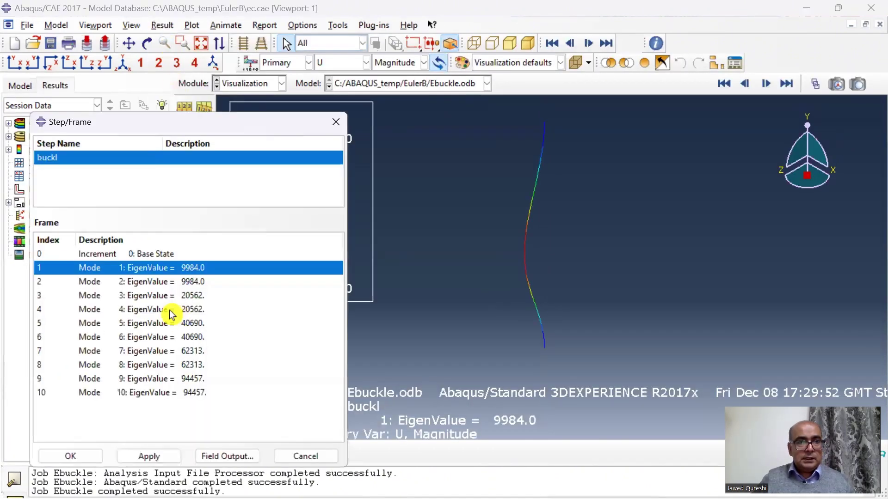
click(137, 282)
click(132, 270)
click(87, 456)
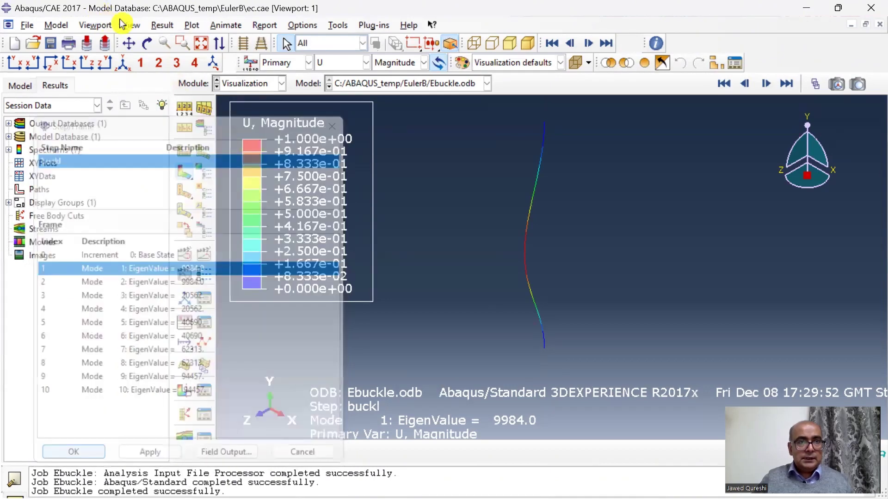
Step: Render the beam profiles in the results display with a scale factor of 3
click(131, 25)
click(134, 283)
double_click(85, 289)
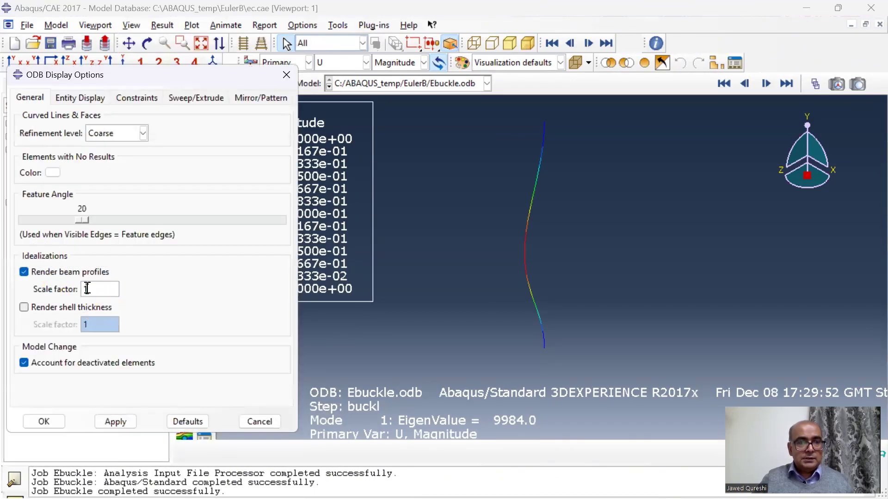
click(115, 422)
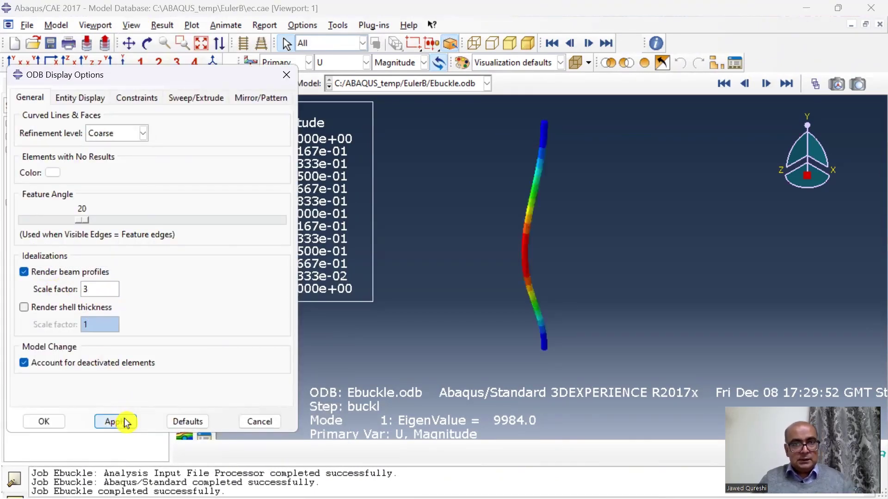
click(260, 422)
Step: View the column's deformed shapes for buckling modes 3, 4, 6 and 9, and return the display to mode 1
click(162, 25)
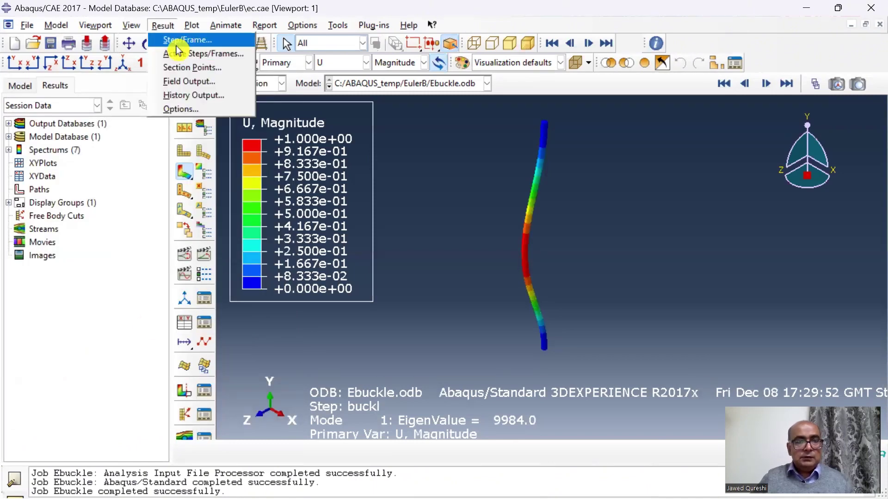
click(154, 36)
click(149, 282)
click(149, 296)
click(149, 456)
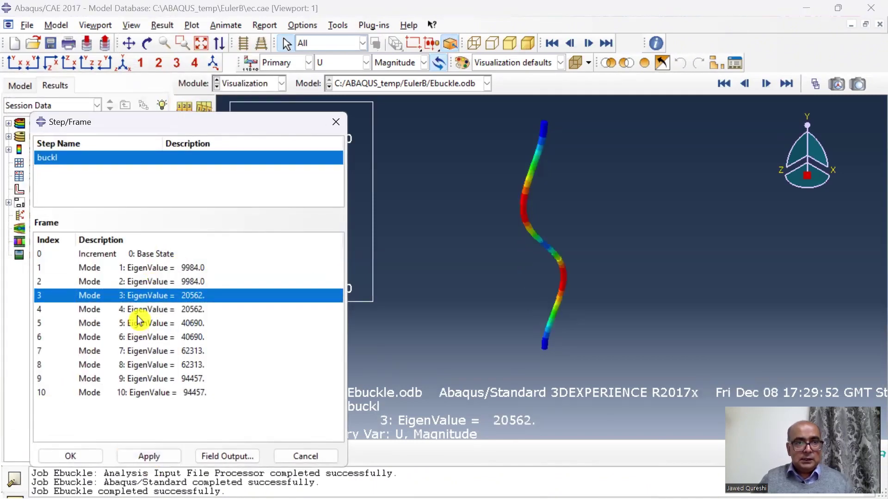
click(140, 310)
click(160, 456)
click(150, 337)
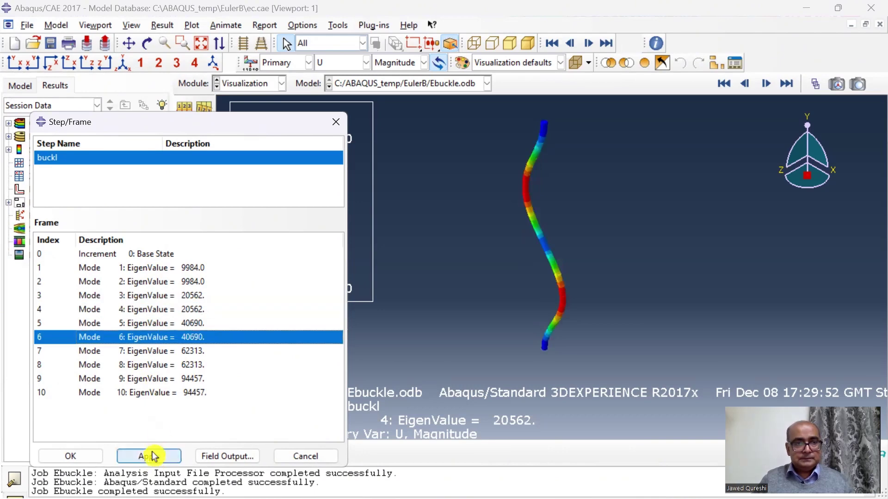
click(151, 456)
click(148, 379)
click(157, 456)
click(172, 267)
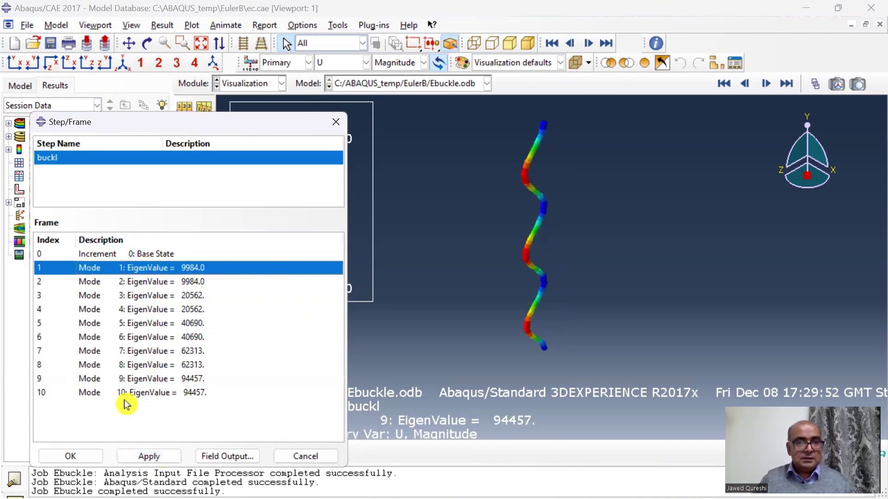
click(90, 458)
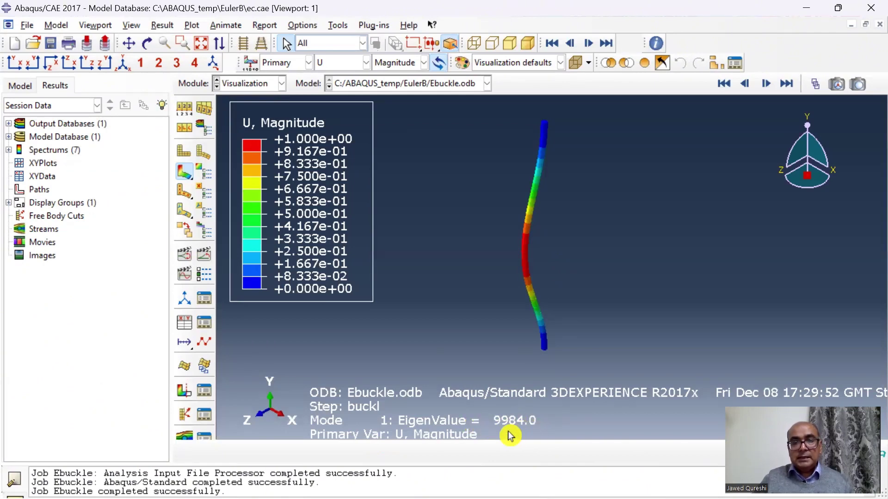
Step: Switch to the Excel parametric study and compare the Fixed-Fixed FE and theoretical buckling loads for the 2500 column length
mouse_move(518, 497)
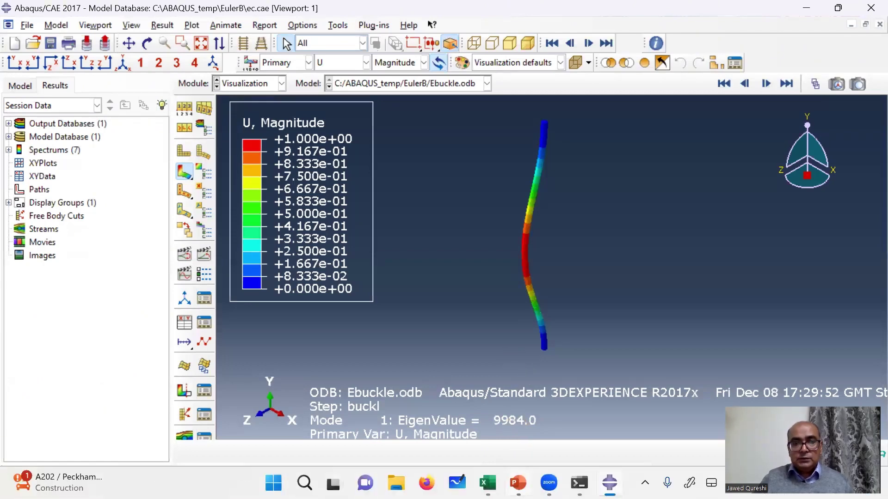
click(488, 483)
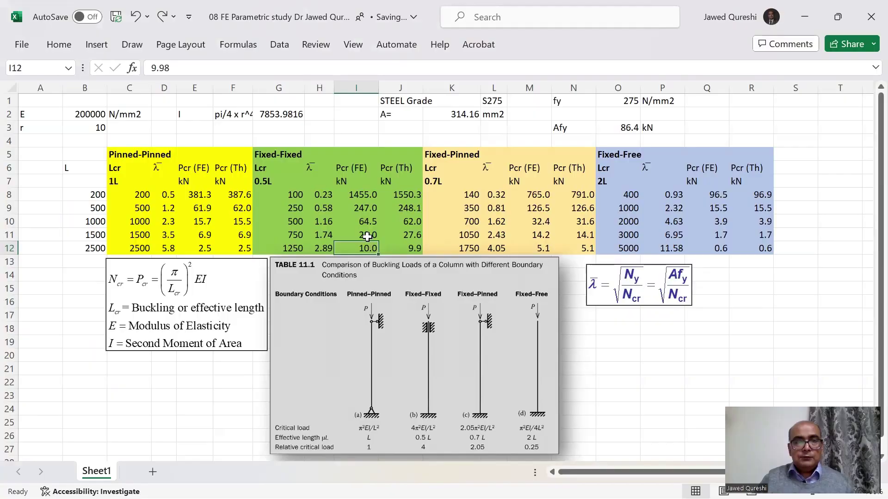
click(407, 244)
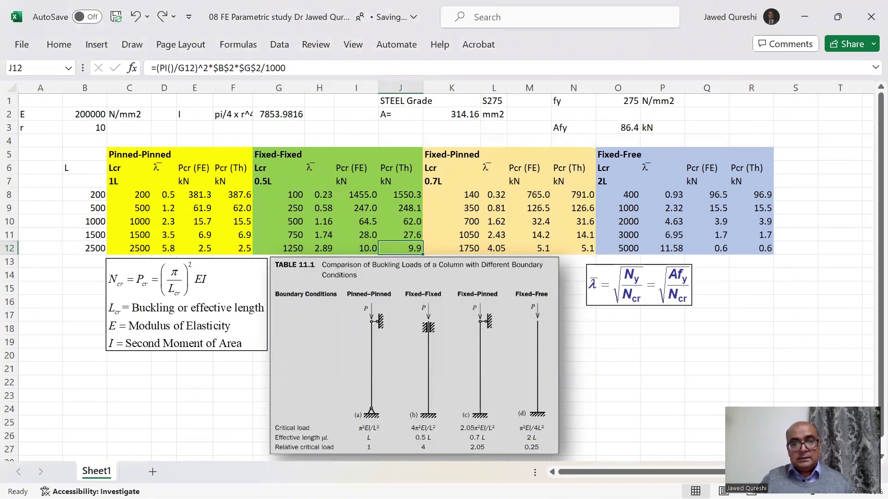
Step: Switch to the PowerPoint lecture and ink the buckling chart from slenderness about 2.9 across to reduction factor 0.1, circling the Afy/γM1 term and curve c
mouse_move(579, 483)
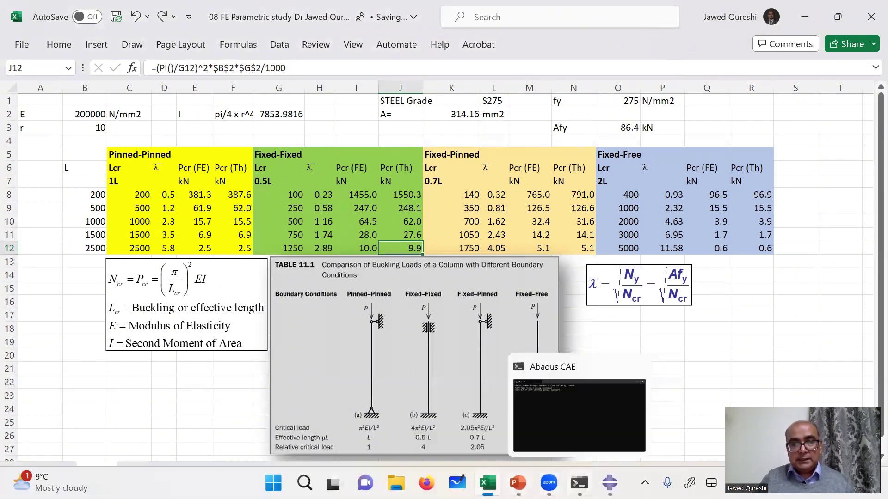
click(518, 483)
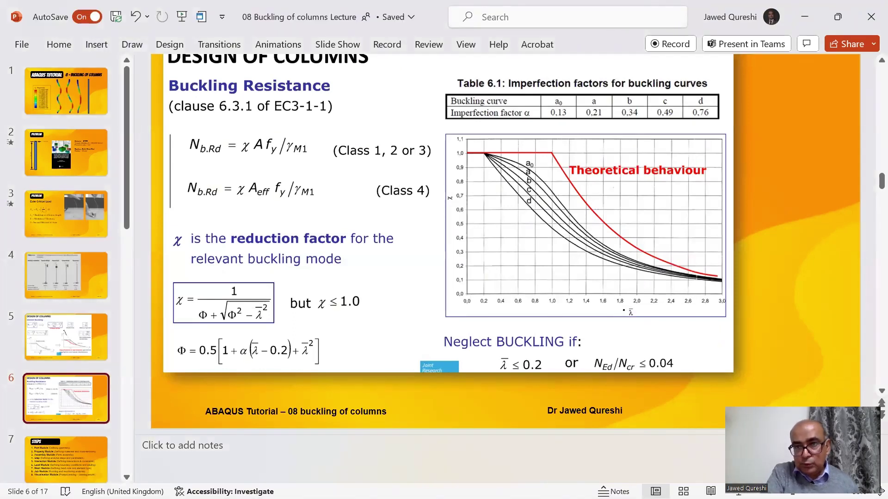
drag(712, 277, 711, 292)
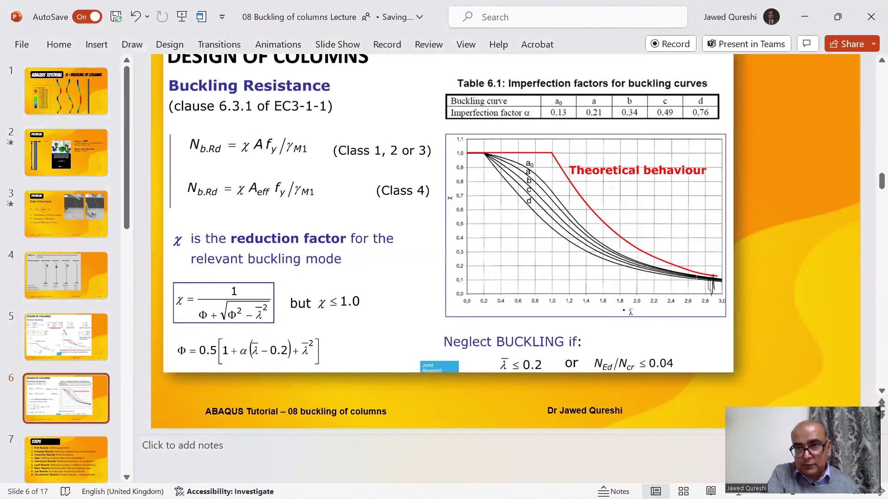
drag(466, 281, 485, 280)
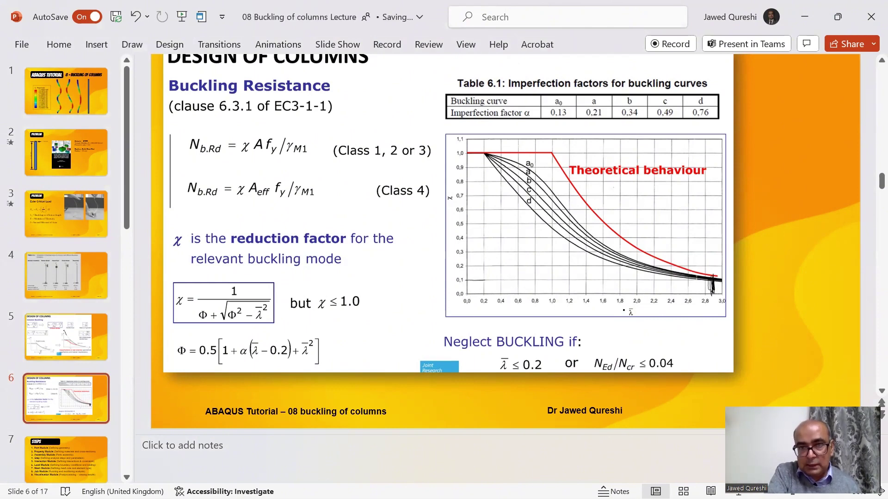
drag(648, 283, 553, 282)
drag(468, 275, 462, 273)
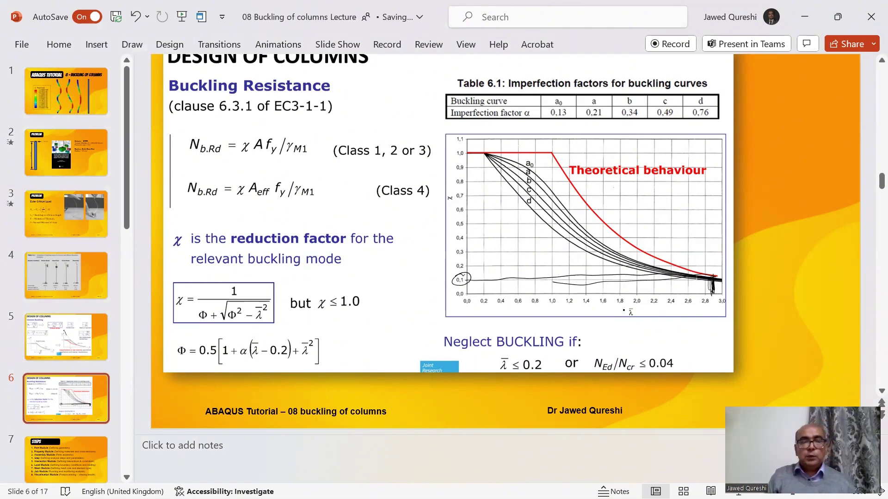
mouse_move(280, 167)
mouse_down()
mouse_move(245, 139)
mouse_move(303, 159)
mouse_up()
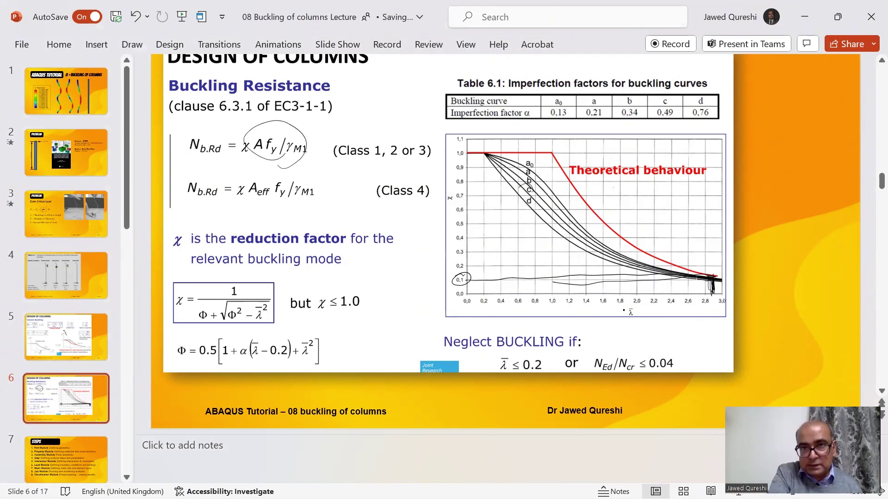
drag(531, 187, 533, 194)
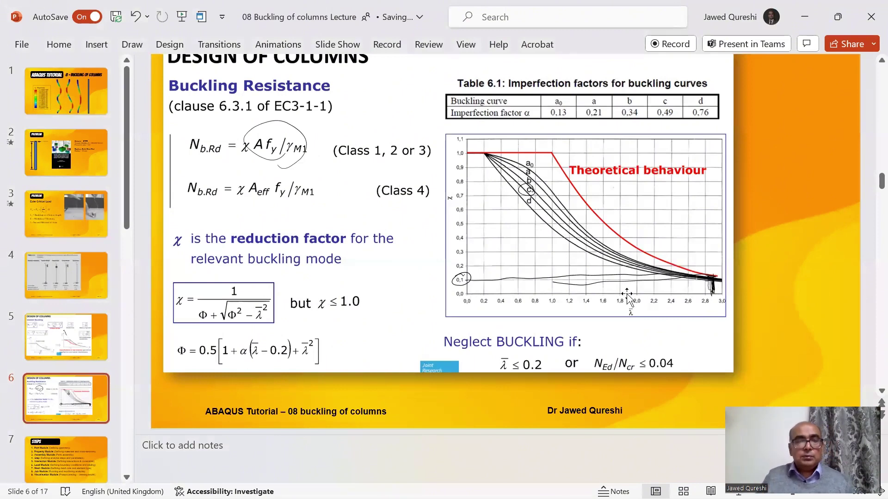
Step: Return to the Excel parametric study and compare the Afy value with the Fixed-Fixed FE buckling load at length 2500
key(alt+Tab)
click(634, 128)
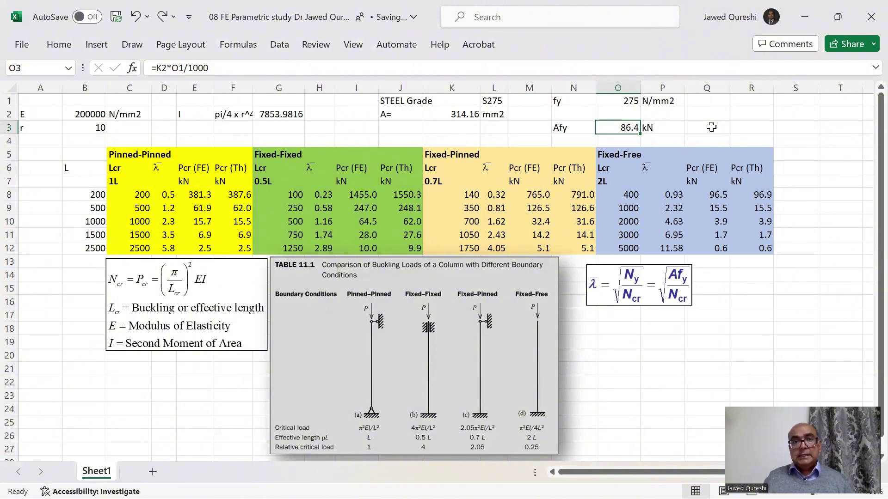
click(375, 245)
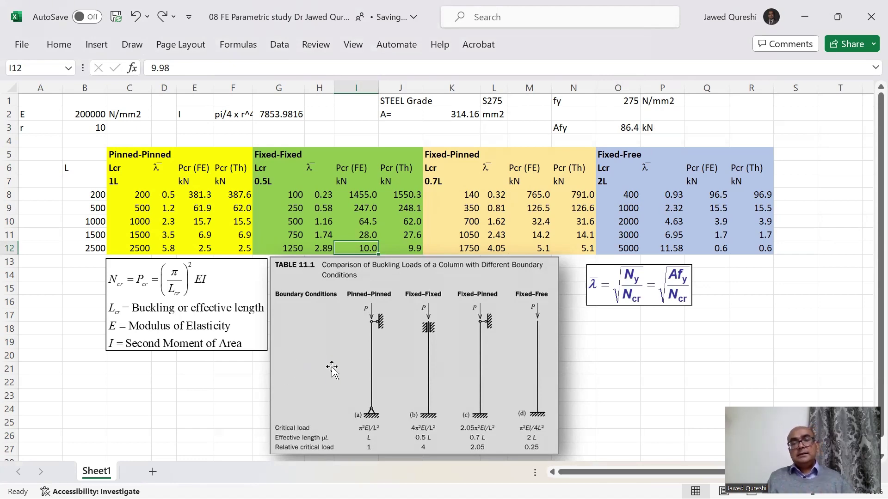
Step: Go back to the PowerPoint design slide and ink-mark the curves' end near slenderness 2.9 and the curve c label
key(alt+Tab)
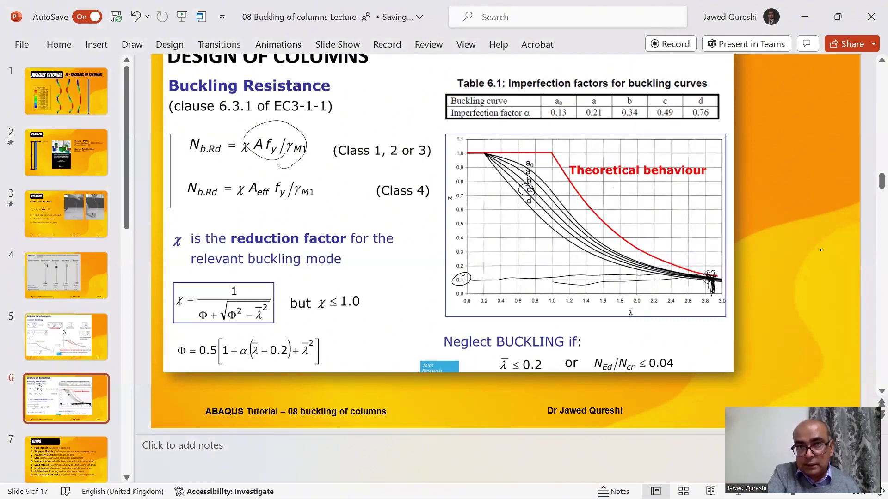
drag(521, 187, 532, 193)
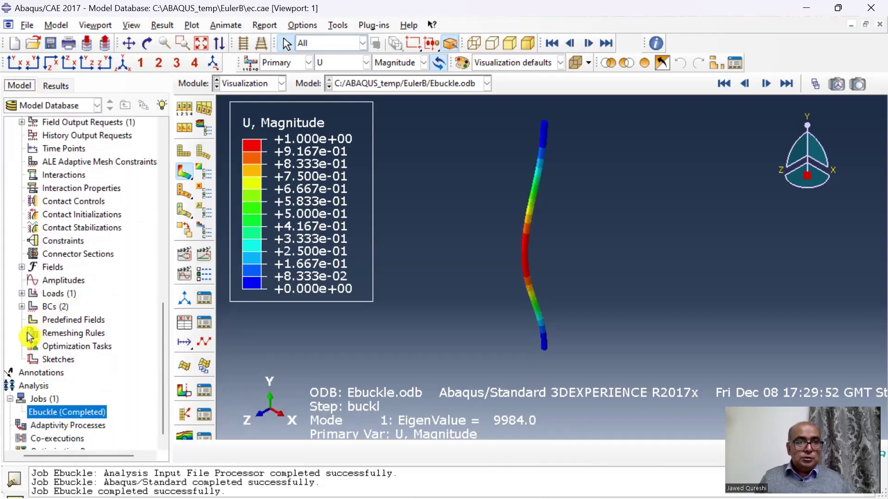
Step: Switch back to Abaqus/CAE and release rotations UR1, UR2 and UR3 in the FixB boundary condition of the buckl step
scroll(25, 324, down, 1)
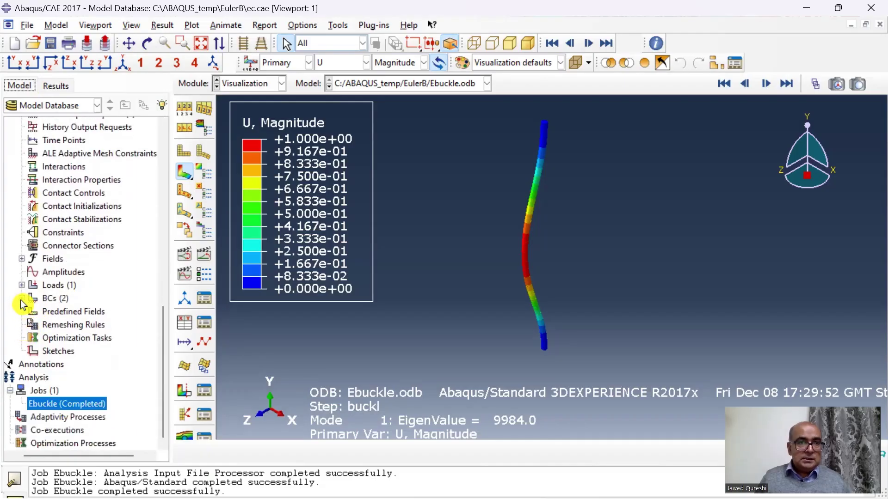
click(22, 299)
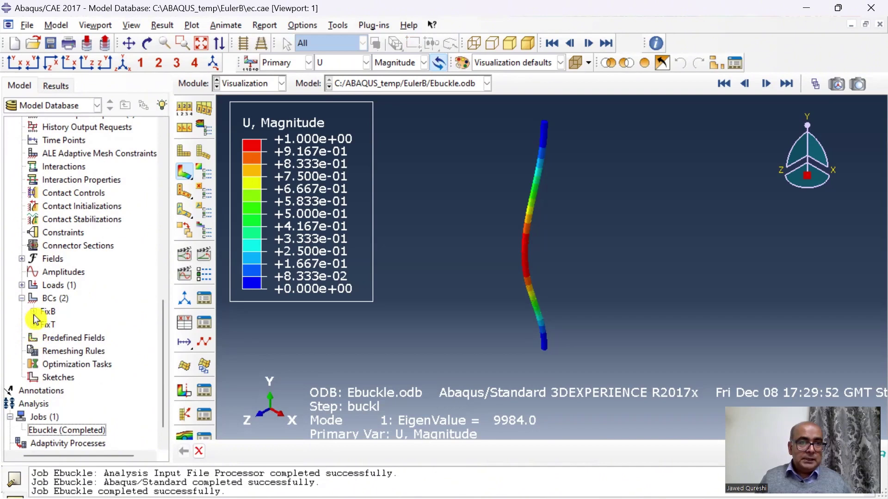
click(34, 312)
double_click(91, 338)
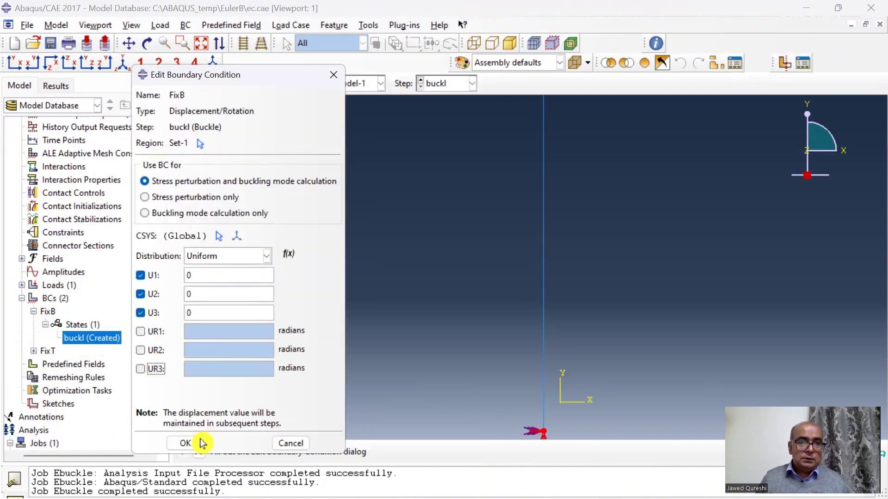
click(185, 443)
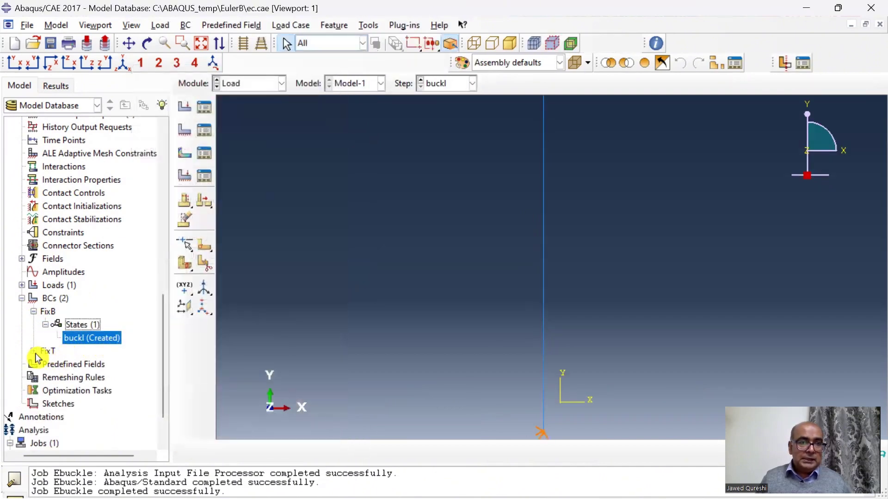
Step: Release rotations UR1, UR2 and UR3 in the FixT boundary condition of the buckl step, leaving only U1 and U3 restrained
click(34, 352)
click(45, 366)
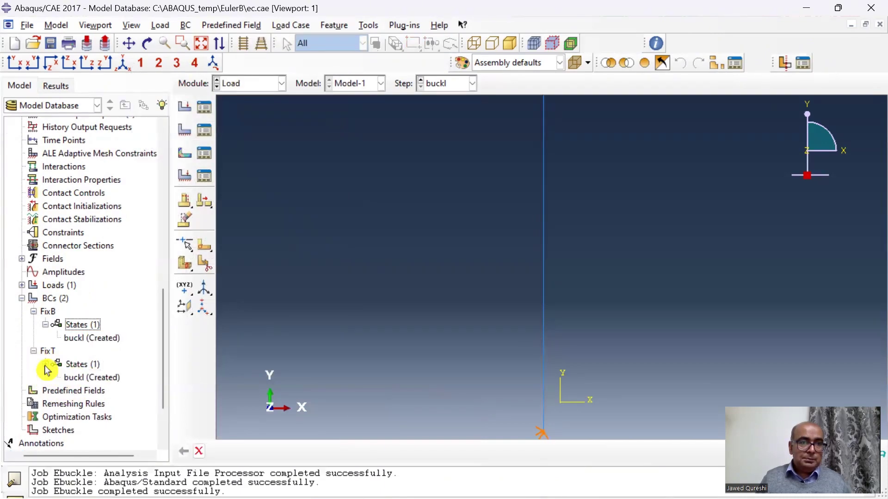
double_click(90, 378)
click(140, 368)
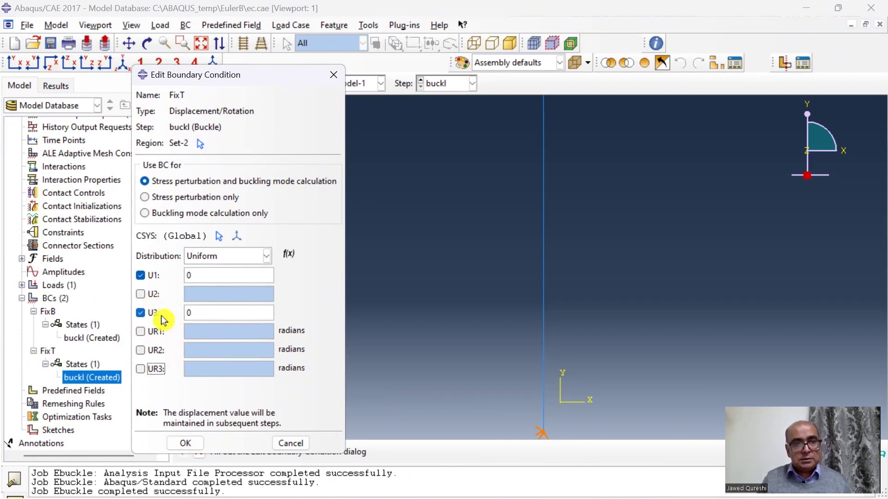
click(185, 443)
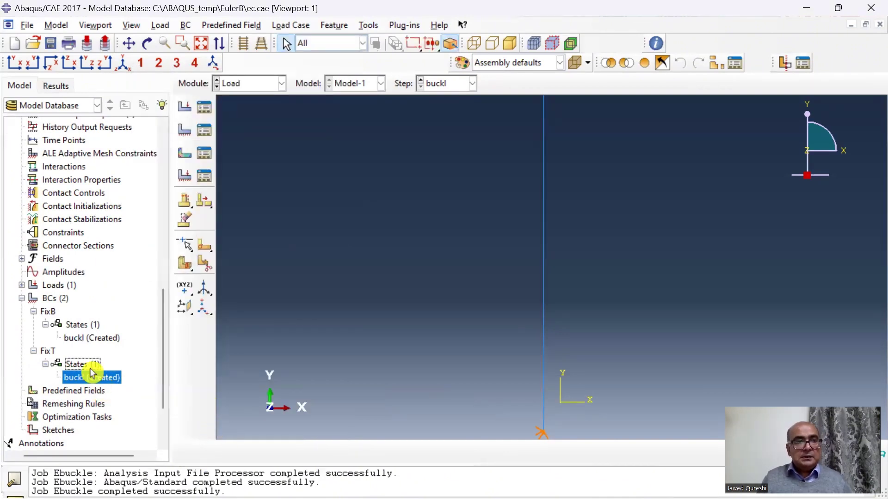
Step: Reopen the FixB and FixT boundary conditions to check their restrained degrees of freedom, closing them without changes
double_click(88, 338)
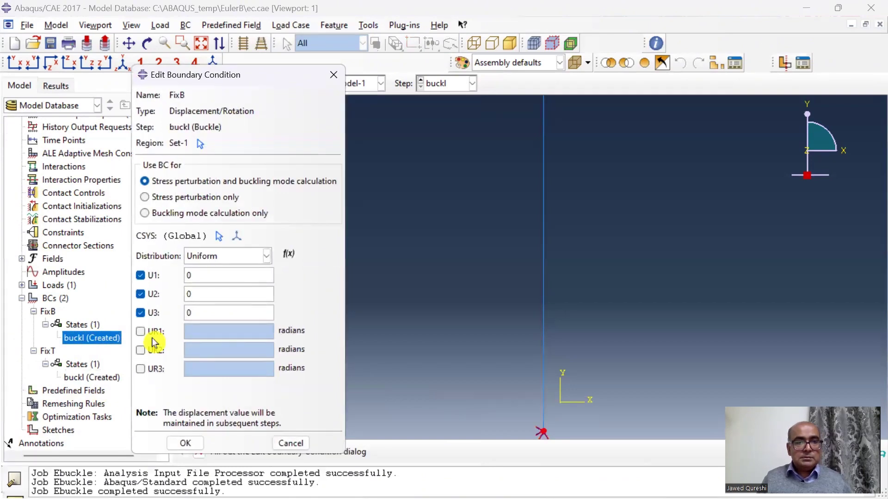
click(92, 378)
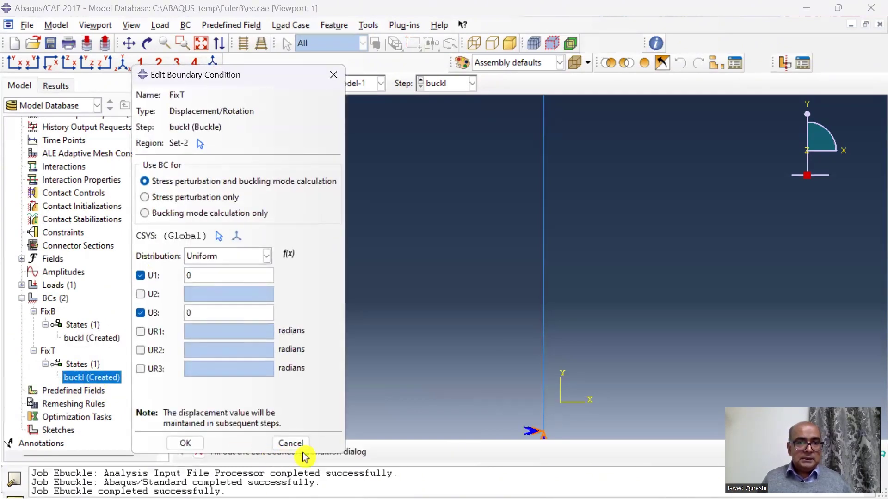
click(290, 443)
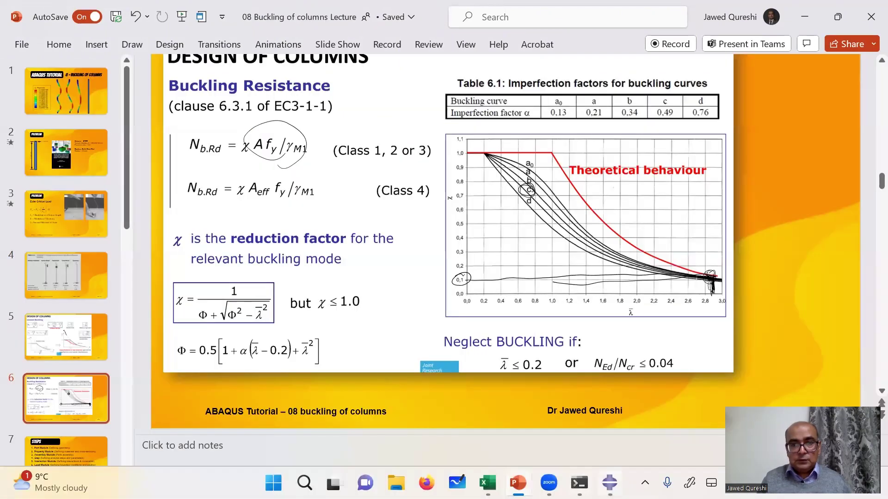
Step: Switch back to Abaqus/CAE, suppress the FixT boundary condition, and accept FixB with all six degrees of freedom restrained at 0
click(597, 482)
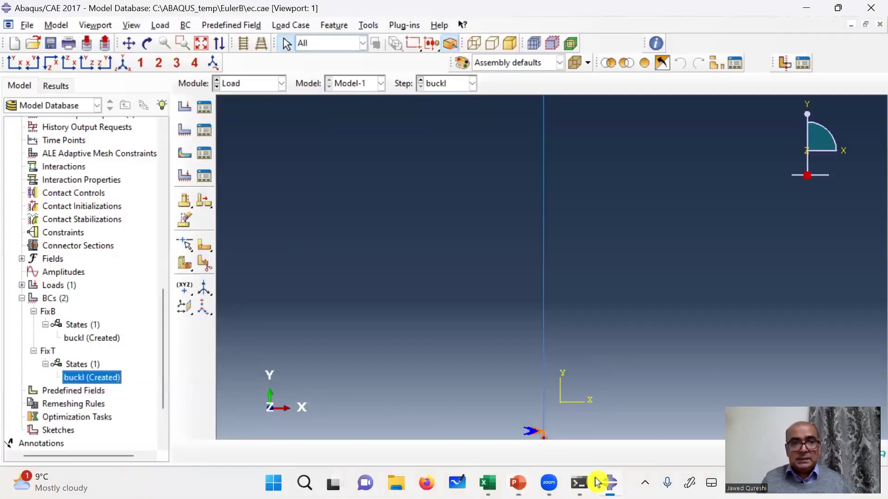
right_click(49, 353)
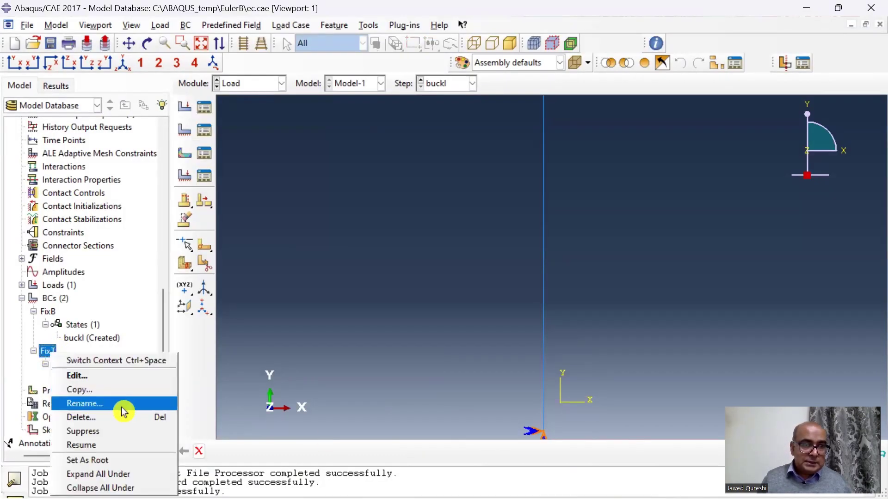
click(130, 432)
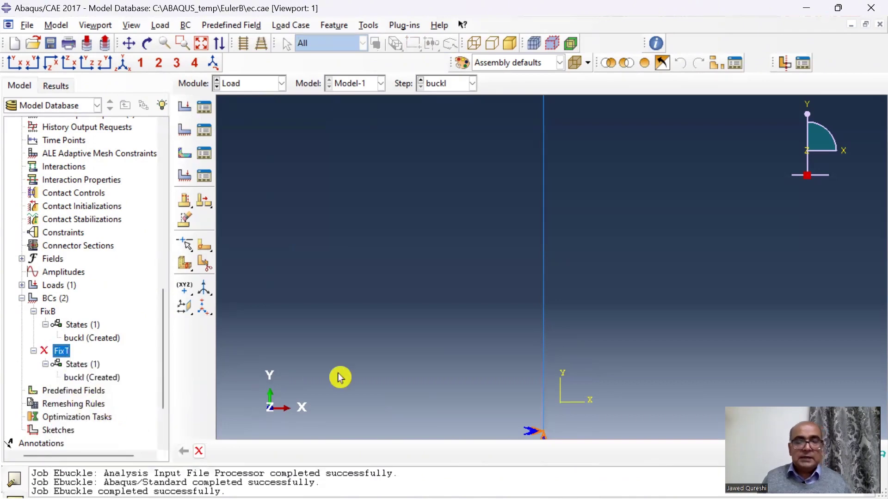
double_click(109, 339)
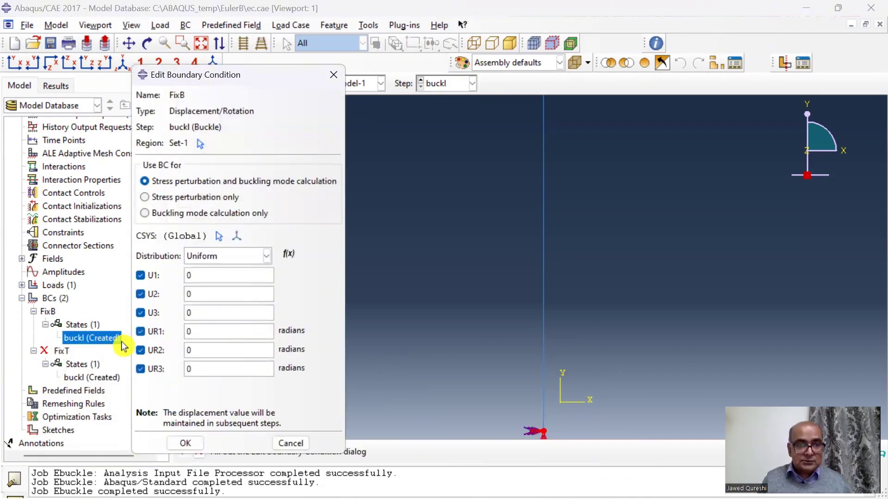
click(190, 444)
Step: Submit the Ebuckle job for the fixed-free column and close its monitor
scroll(67, 412, down, 2)
right_click(65, 404)
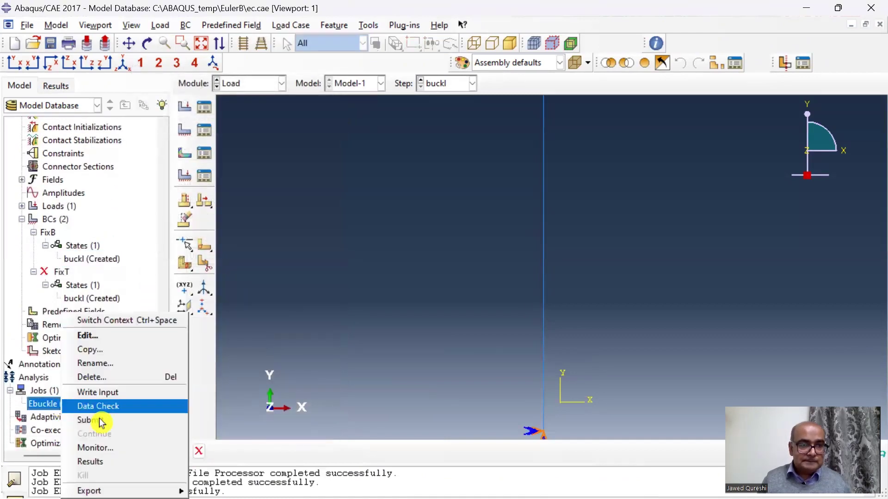
click(93, 418)
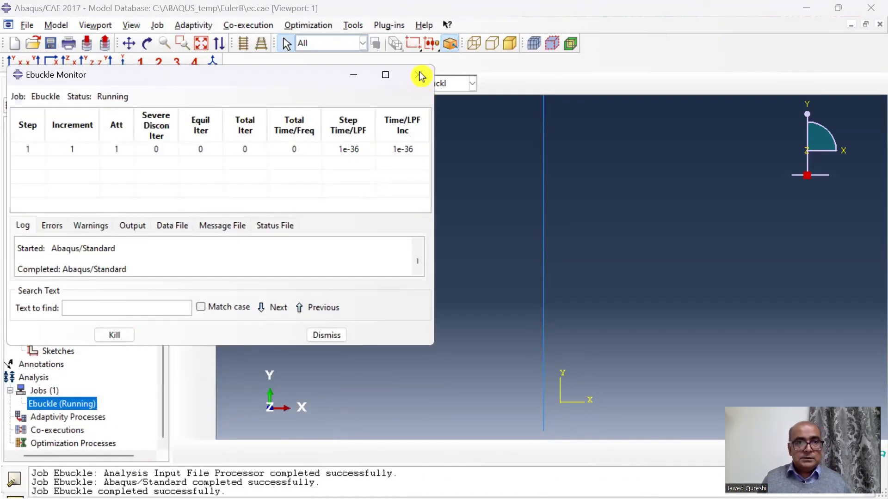
click(421, 75)
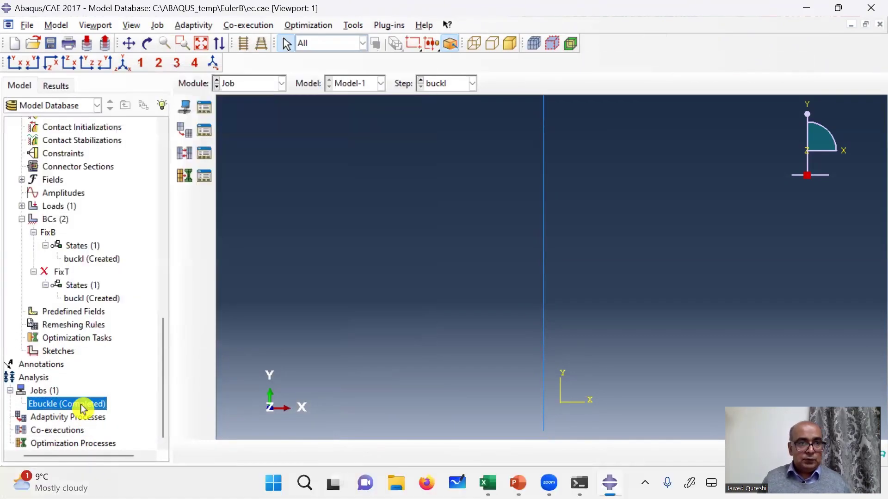
Step: Open the Ebuckle results and review the buckling mode eigenvalues of the buckl step
right_click(84, 405)
click(155, 463)
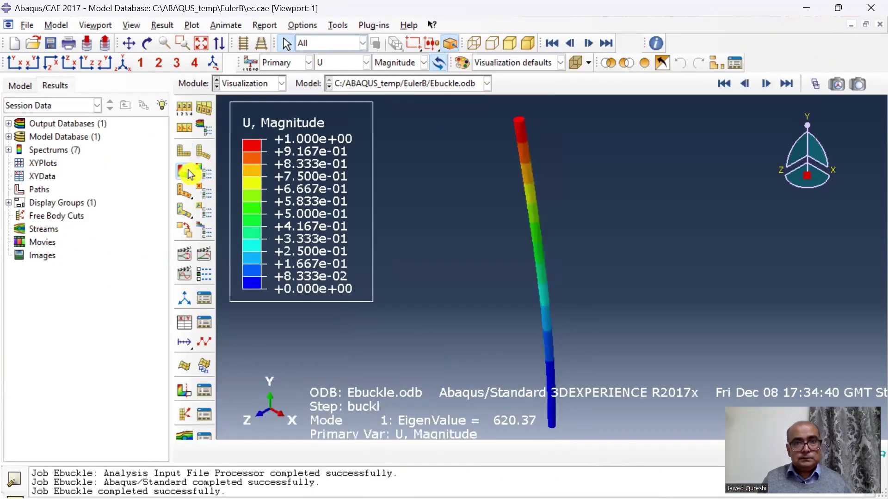
click(162, 25)
click(185, 40)
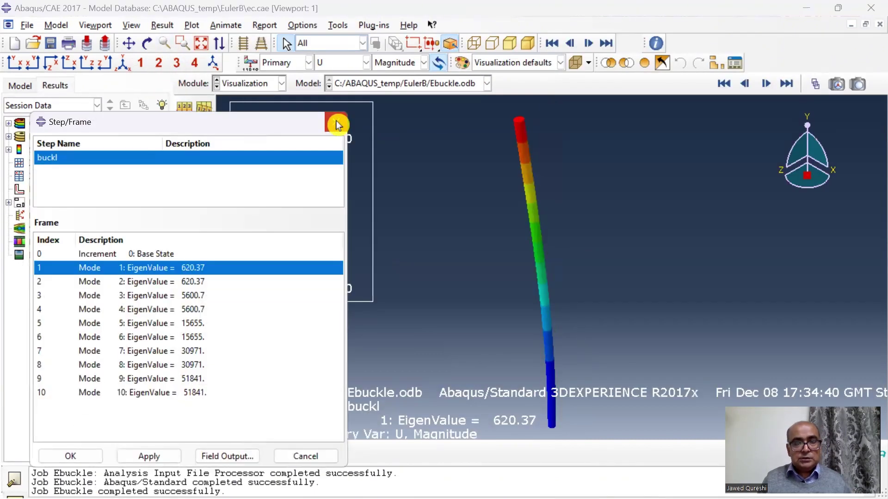
click(337, 123)
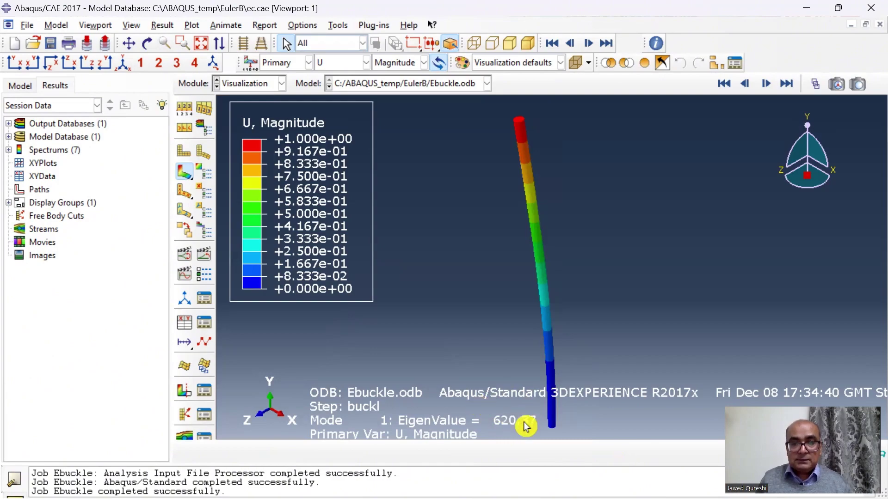
Step: Switch to the Excel parametric study and examine the Fixed-Free FE and theoretical critical loads for length 2500
click(609, 483)
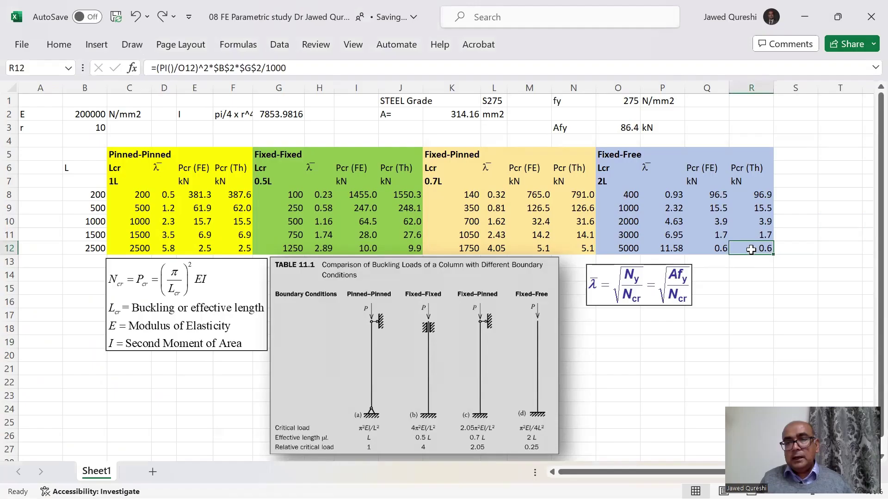
click(718, 250)
click(733, 250)
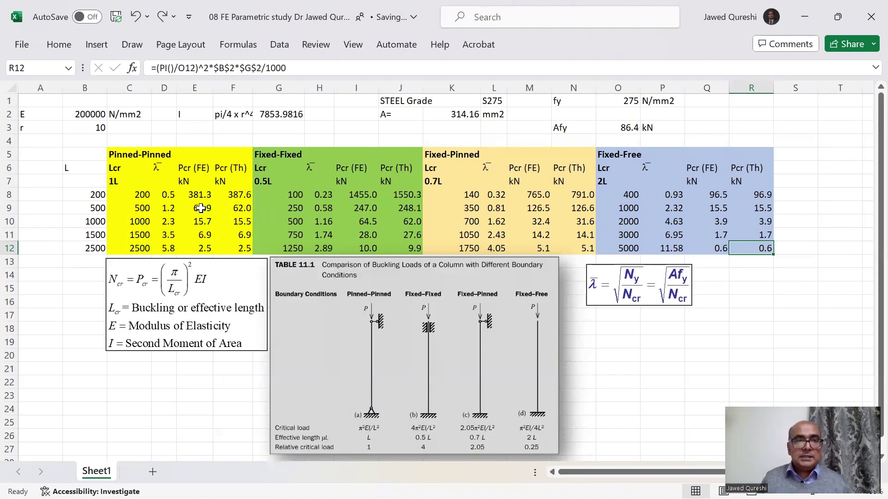
Step: Compare the Pcr (FE) and Pcr (Th) values of the Pinned-Pinned and Fixed-Fixed cases by selecting each column in rows 8 to 12
click(199, 193)
click(202, 204)
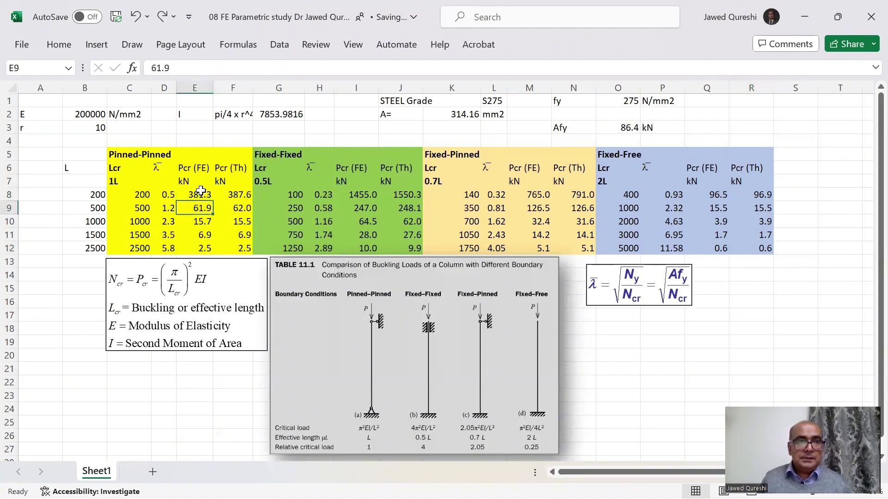
drag(200, 195, 203, 250)
drag(240, 195, 236, 244)
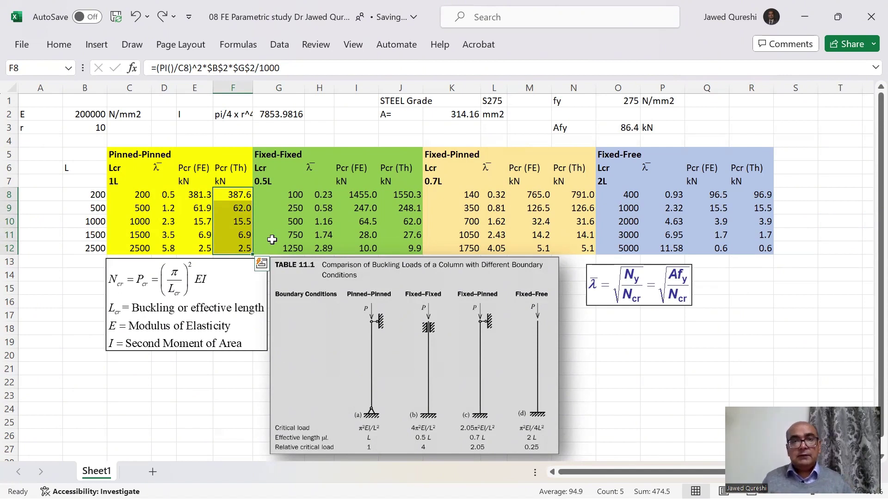
drag(361, 194, 370, 248)
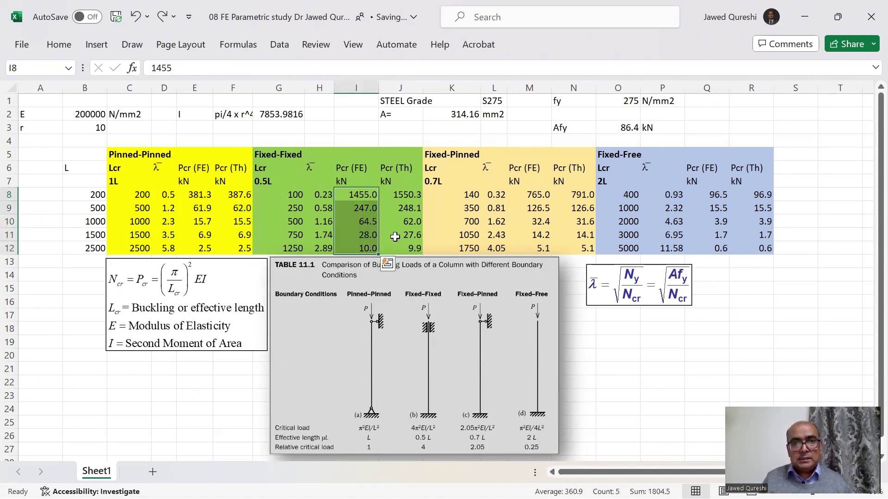
drag(407, 196, 406, 250)
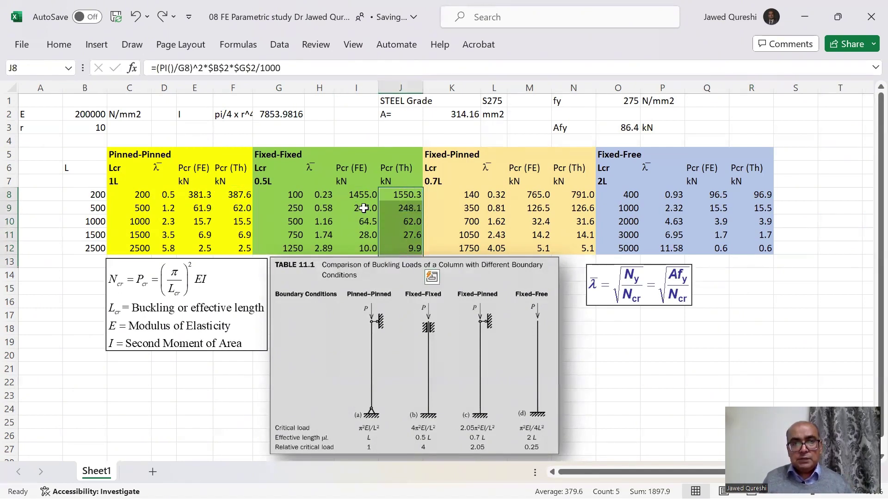
Step: Highlight the Fixed-Pinned FE and theoretical loads and the Fixed-Free FE loads in rows 8 to 12, finishing on an empty cell
drag(532, 195, 543, 248)
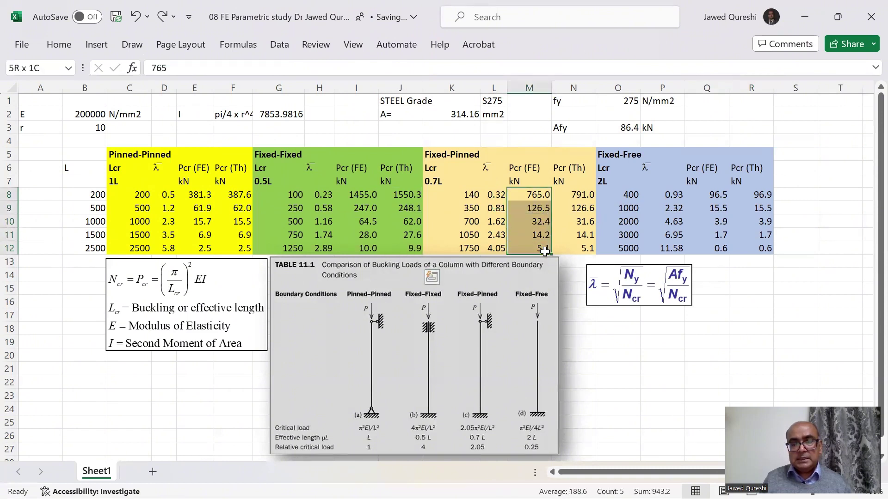
drag(575, 198, 585, 250)
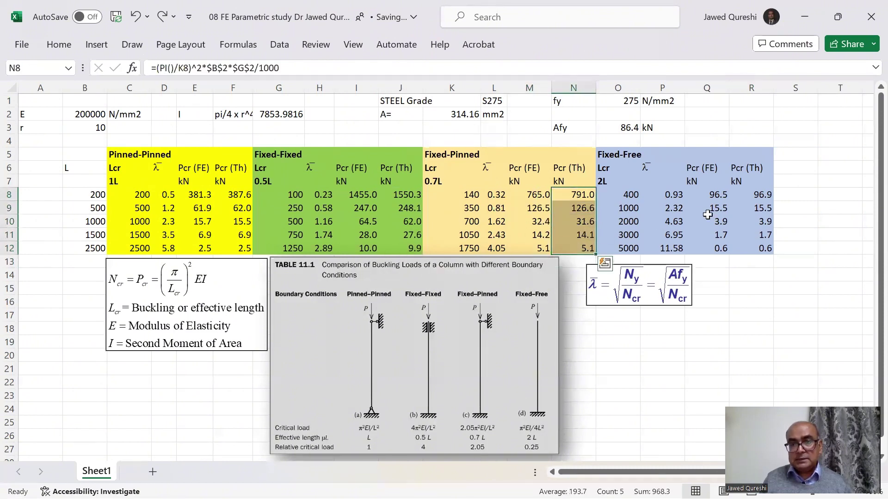
drag(715, 198, 721, 249)
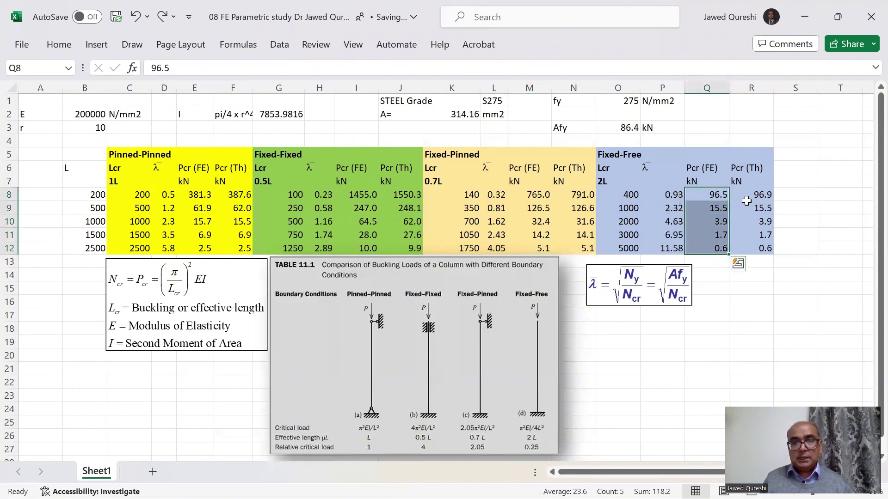
click(662, 382)
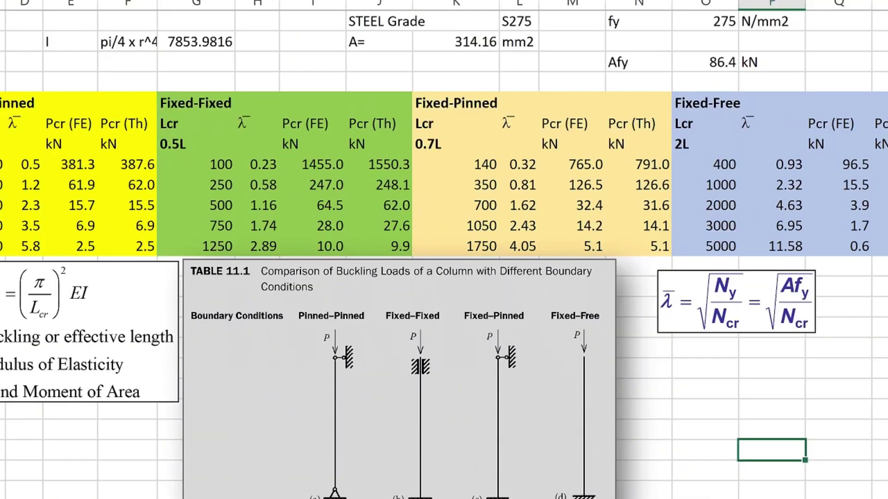
Step: Ink-circle the Fixed-Free case in Table 11.1, the 2L and 1L effective lengths, and the Fixed-Free and Pinned-Pinned FE loads for length 2500
drag(595, 303, 608, 316)
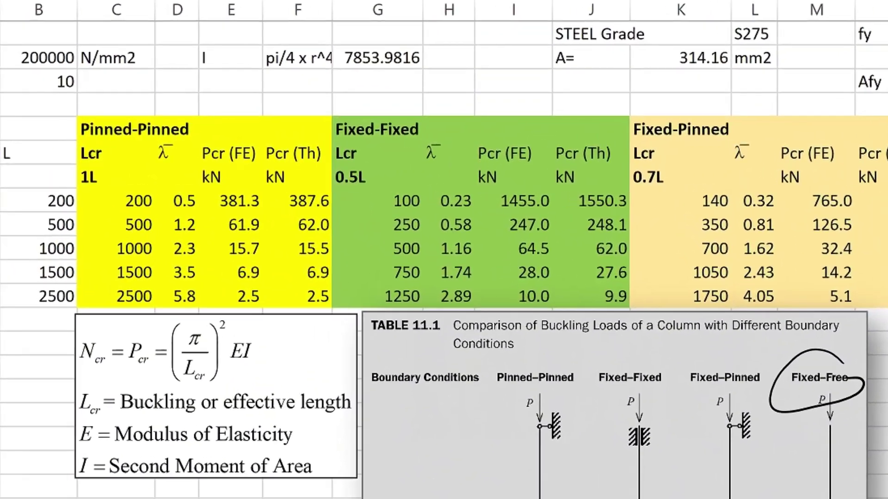
mouse_move(68, 163)
mouse_down()
mouse_move(24, 163)
mouse_move(53, 180)
mouse_up()
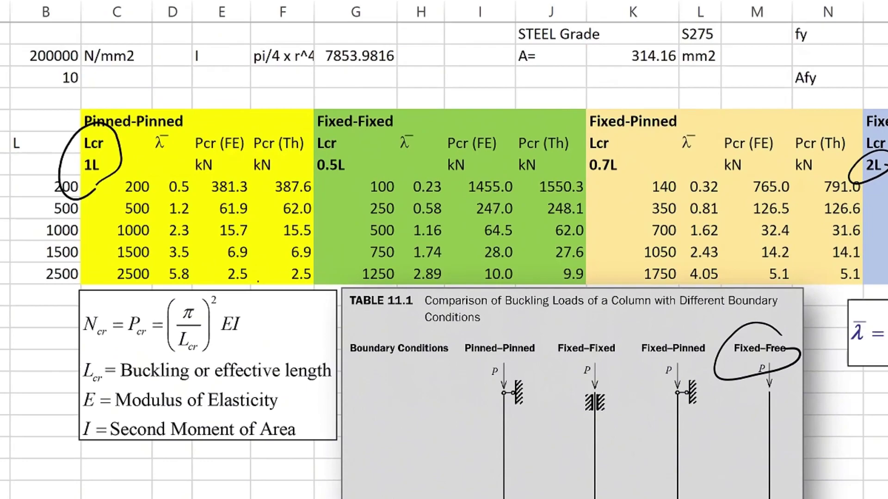
drag(275, 291, 253, 311)
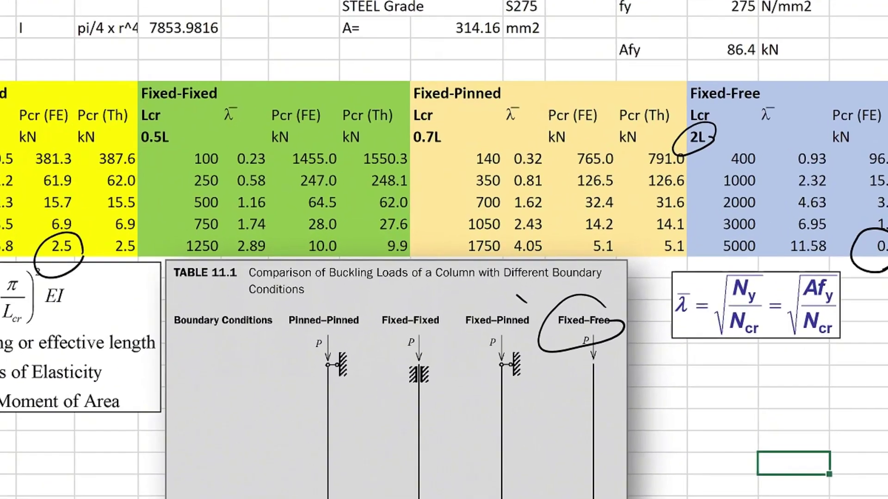
Step: Ink-circle the Fixed-Pinned case in Table 11.1, the 0.7L and 0.5L effective lengths, and the Fixed-Pinned and Fixed-Fixed FE loads for length 2500
drag(506, 285, 499, 288)
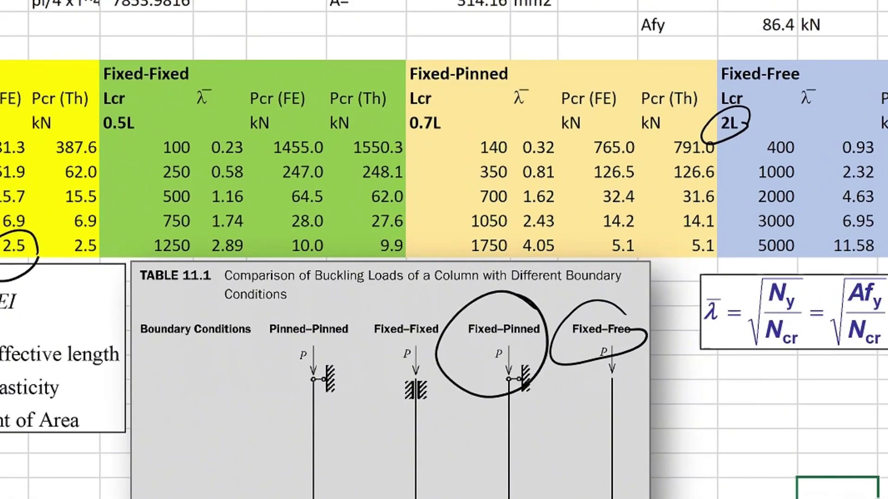
drag(424, 150, 442, 179)
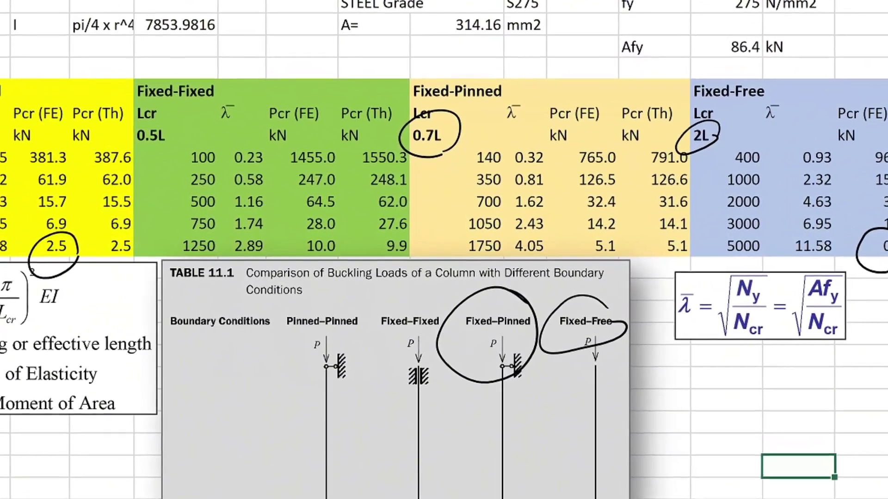
mouse_move(607, 227)
mouse_down()
mouse_move(592, 261)
mouse_move(627, 219)
mouse_up()
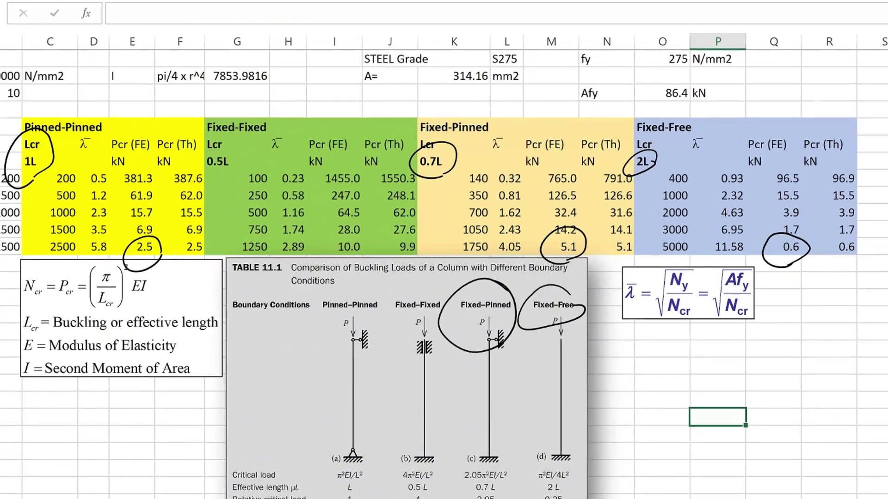
drag(217, 121, 204, 170)
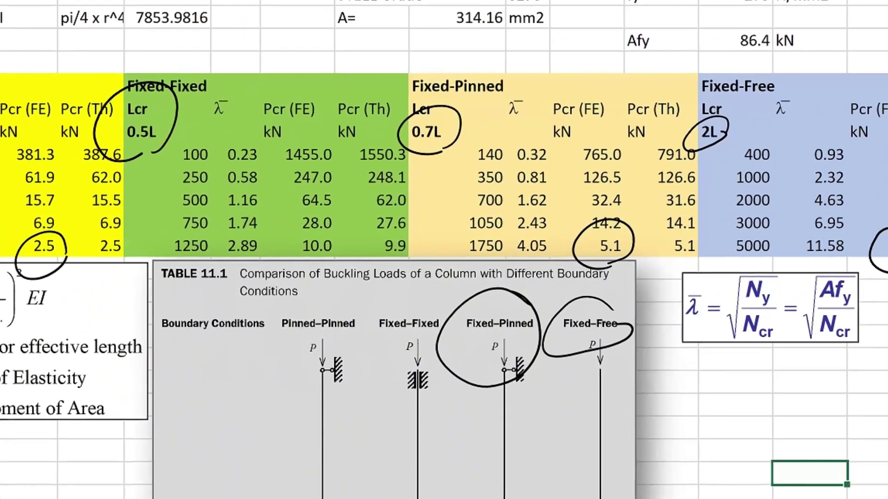
mouse_move(356, 227)
mouse_down()
mouse_move(340, 262)
mouse_move(308, 217)
mouse_up()
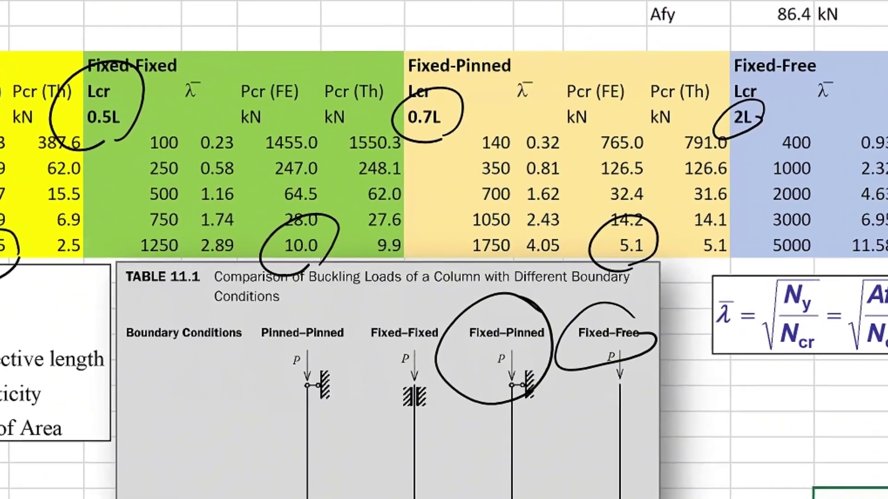